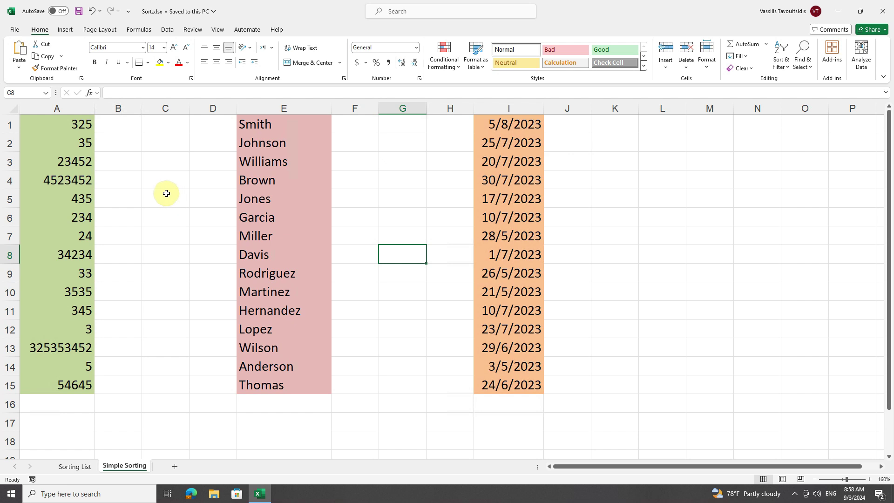
Sort the numbers in column A from smallest to largest, and re-sort them from largest to smallest.
{"action": "left_click", "coordinate": [39, 273]}
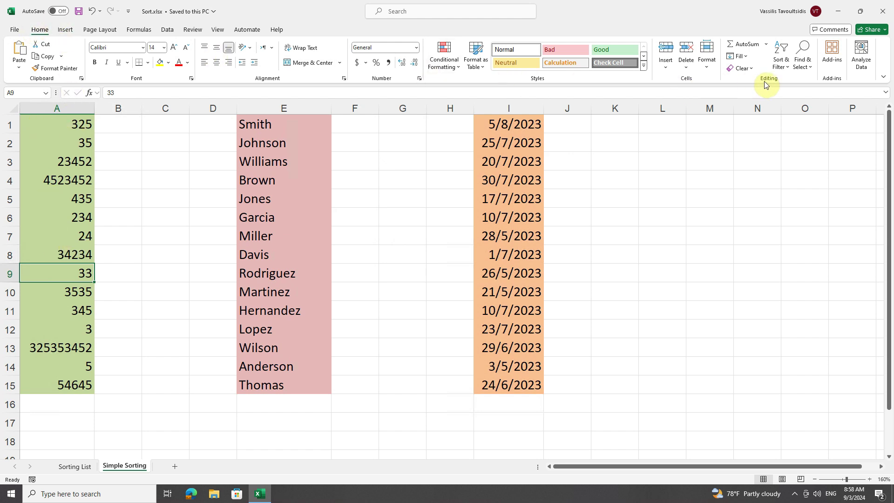
{"action": "left_click", "coordinate": [785, 70]}
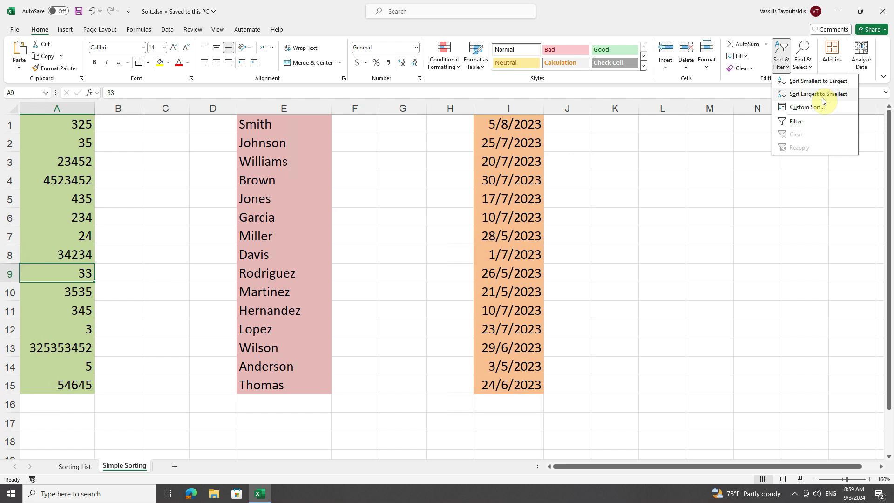
{"action": "left_click", "coordinate": [802, 83]}
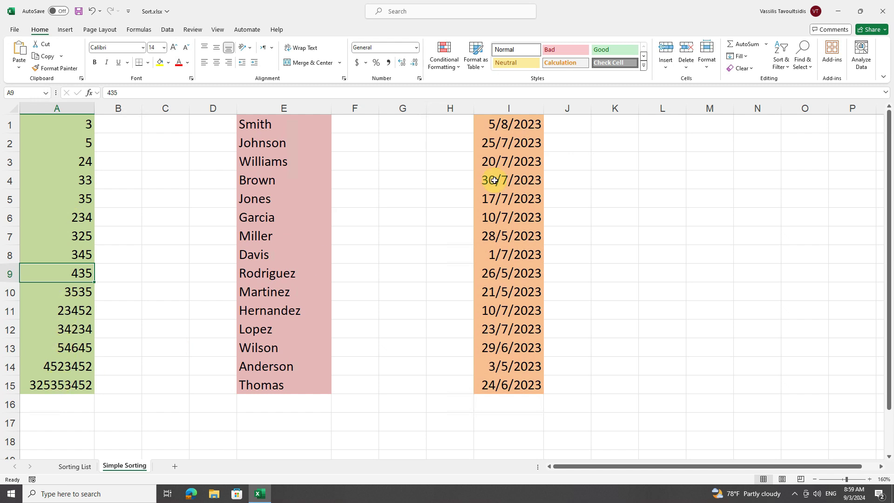
{"action": "left_click", "coordinate": [780, 61]}
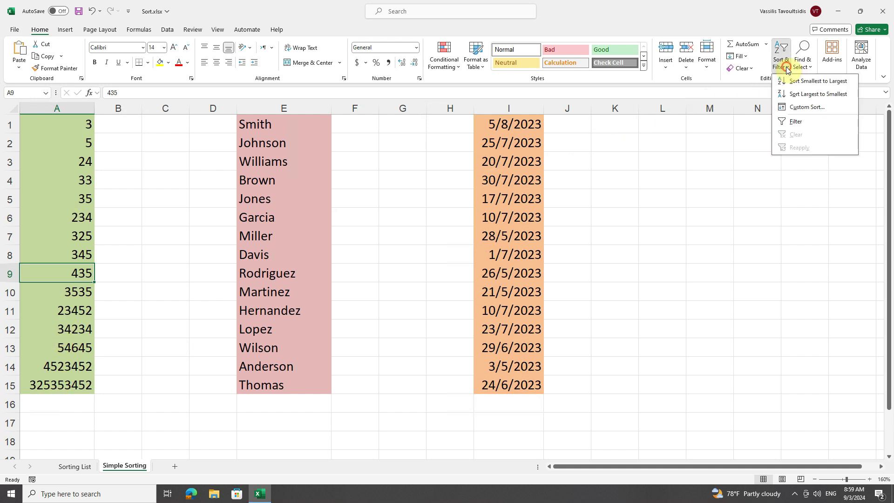
{"action": "left_click", "coordinate": [805, 94]}
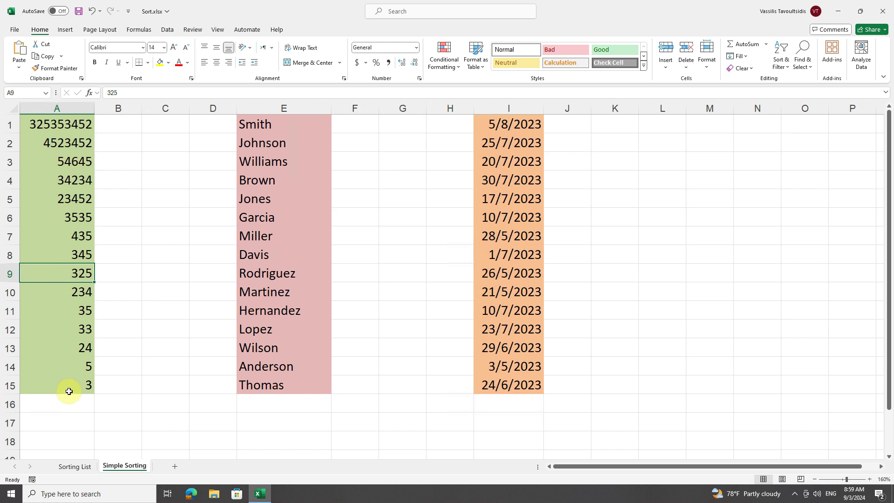
Sort the surnames in column E alphabetically from A to Z.
{"action": "left_click", "coordinate": [287, 177]}
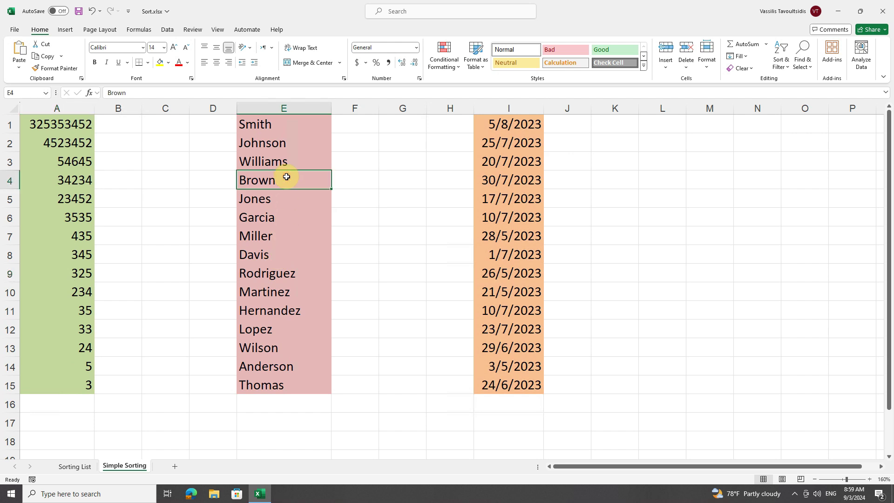
{"action": "left_click", "coordinate": [780, 68]}
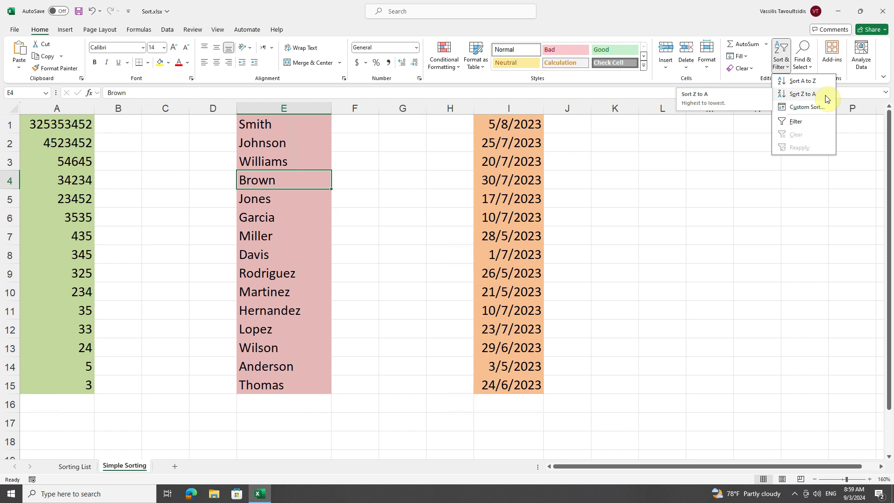
{"action": "left_click", "coordinate": [813, 81]}
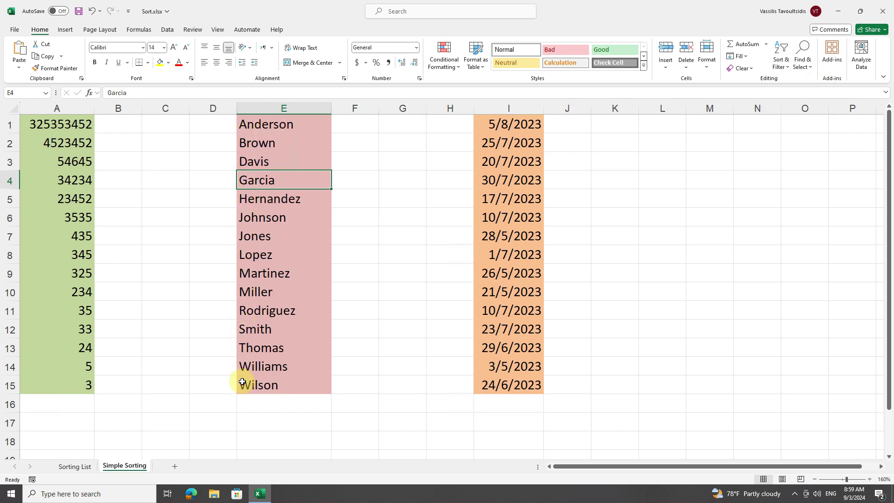
Sort the dates in column I from newest to oldest.
{"action": "left_click", "coordinate": [526, 219]}
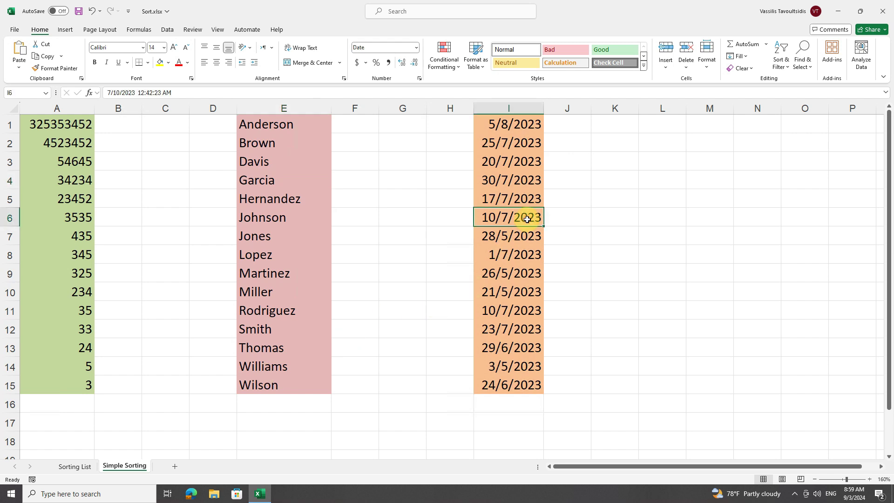
{"action": "left_click", "coordinate": [787, 68]}
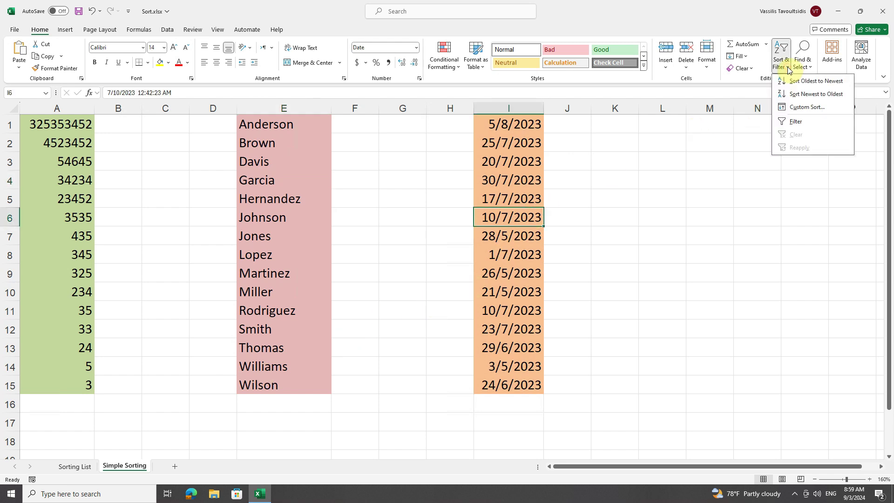
{"action": "left_click", "coordinate": [843, 94]}
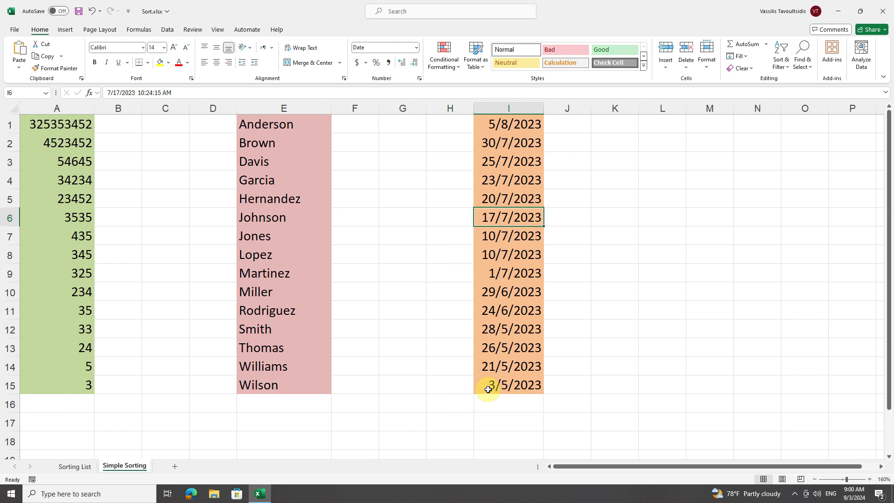
{"action": "left_click", "coordinate": [777, 67]}
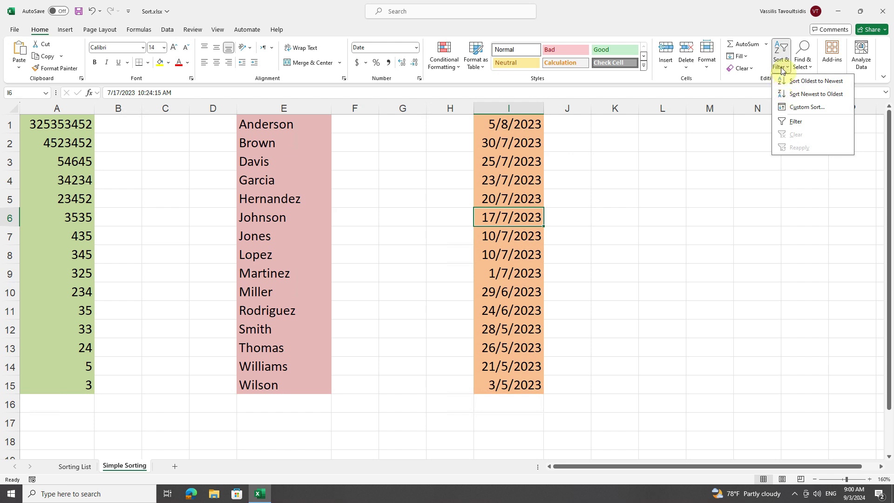
{"action": "left_click", "coordinate": [782, 69]}
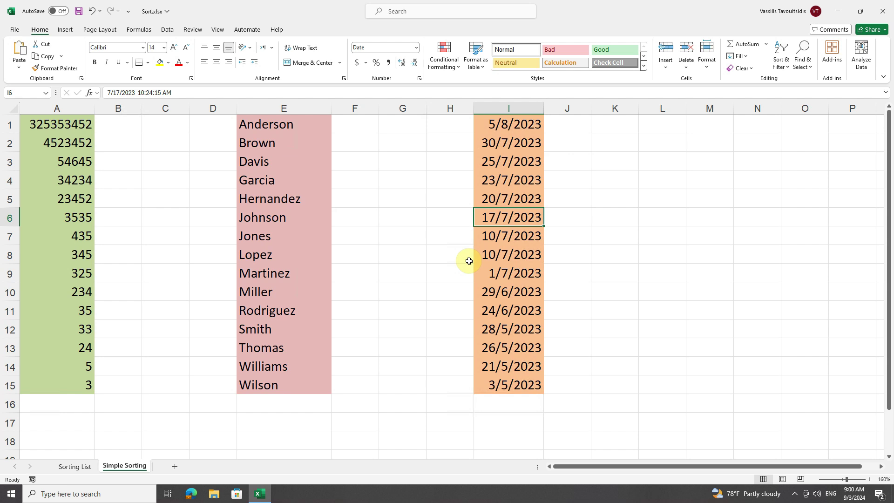
{"action": "left_click", "coordinate": [289, 238]}
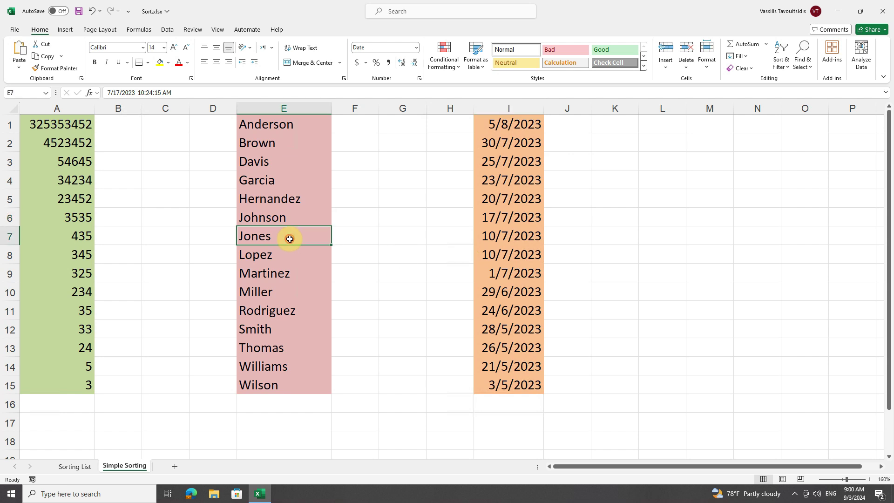
{"action": "left_click", "coordinate": [62, 284]}
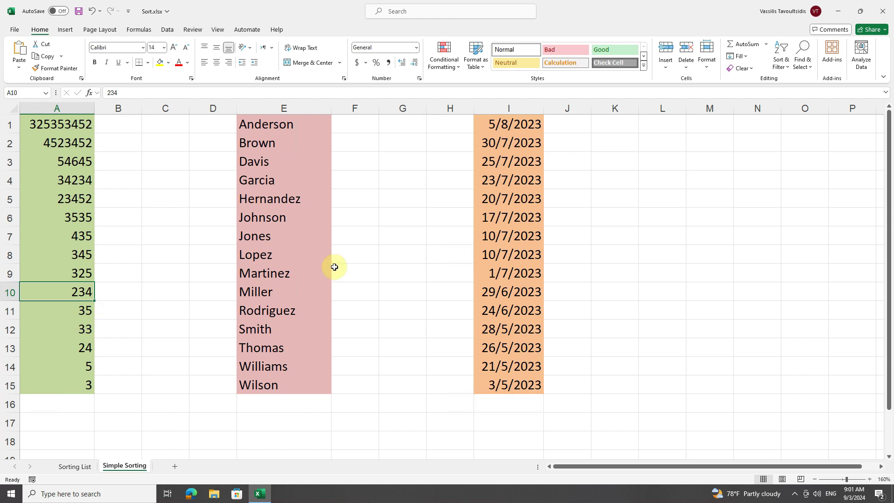
Select the whole surname range E1:E15 and sort it from Z to A.
{"action": "left_click", "coordinate": [275, 125]}
{"action": "left_click_drag", "start_coordinate": [287, 143], "coordinate": [276, 382]}
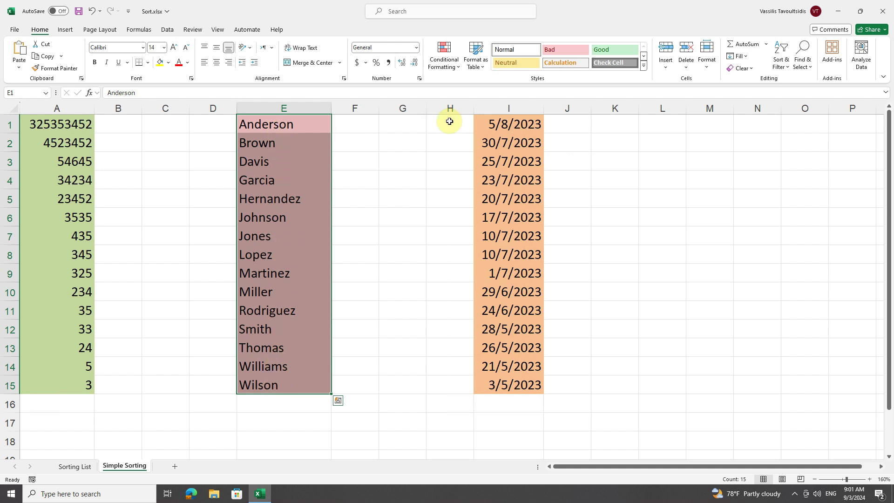
{"action": "left_click", "coordinate": [777, 65]}
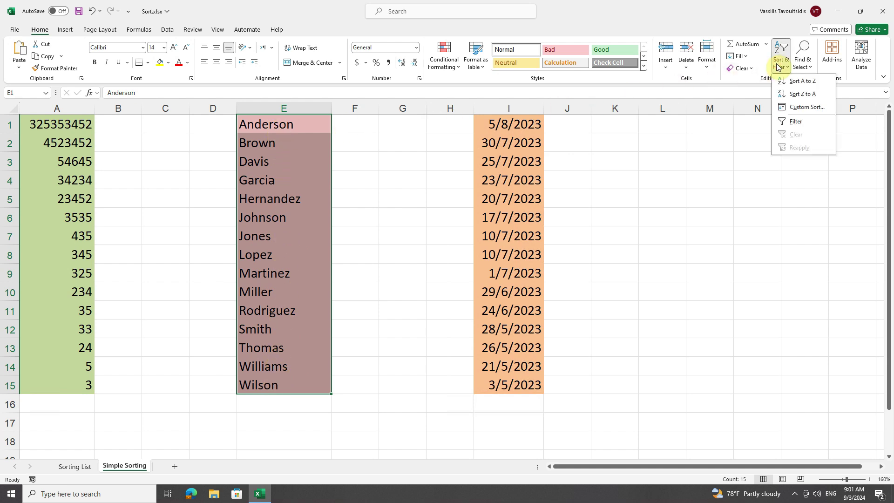
{"action": "left_click", "coordinate": [804, 93]}
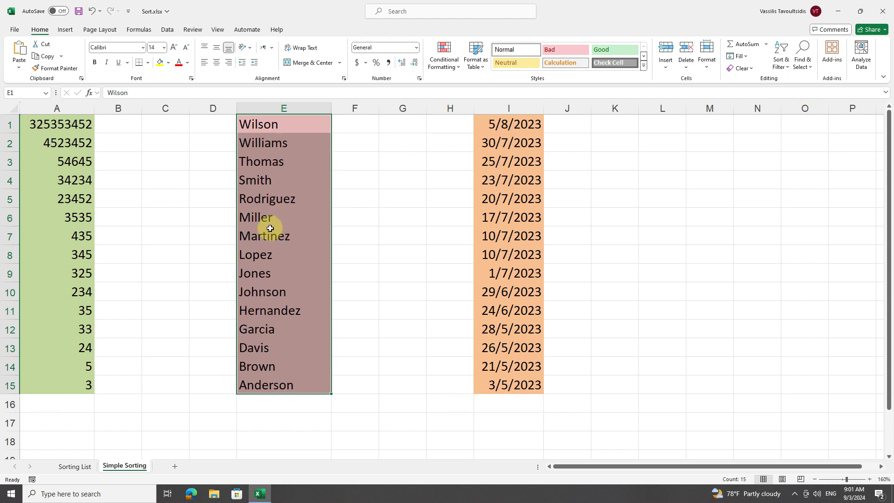
Sort only the partial range E2:E10 of the surname column from A to Z.
{"action": "left_click_drag", "start_coordinate": [260, 144], "coordinate": [248, 289]}
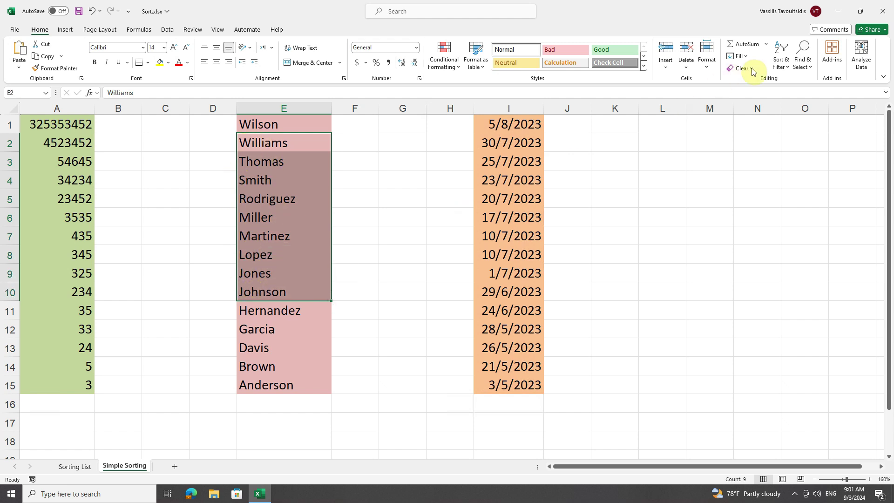
{"action": "left_click", "coordinate": [784, 66]}
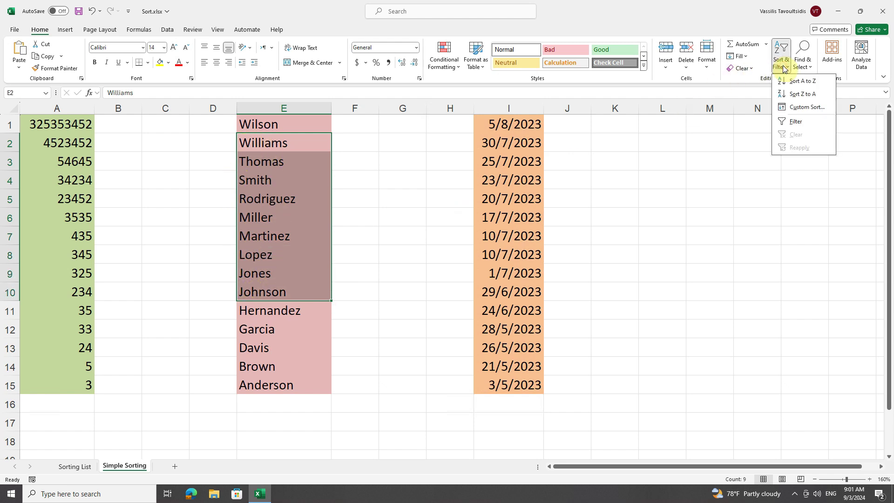
{"action": "left_click", "coordinate": [802, 81]}
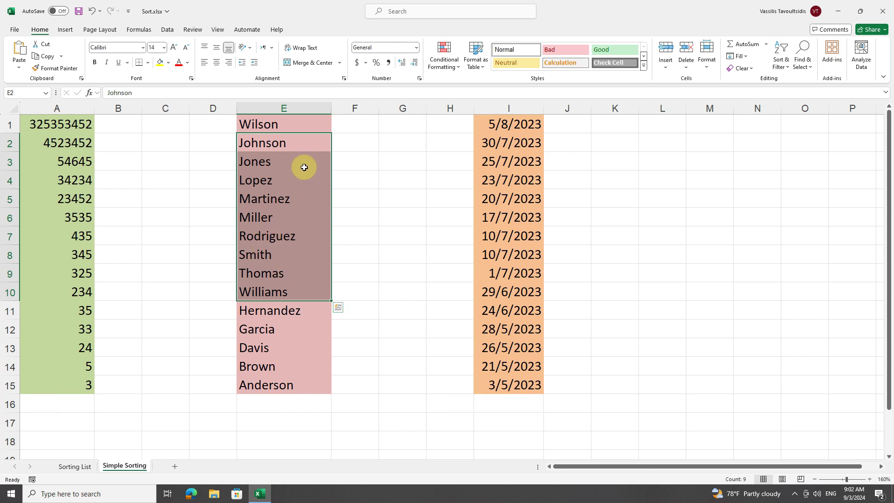
Sort the entire surname column from A to Z, starting from the single cell E1.
{"action": "left_click", "coordinate": [270, 124]}
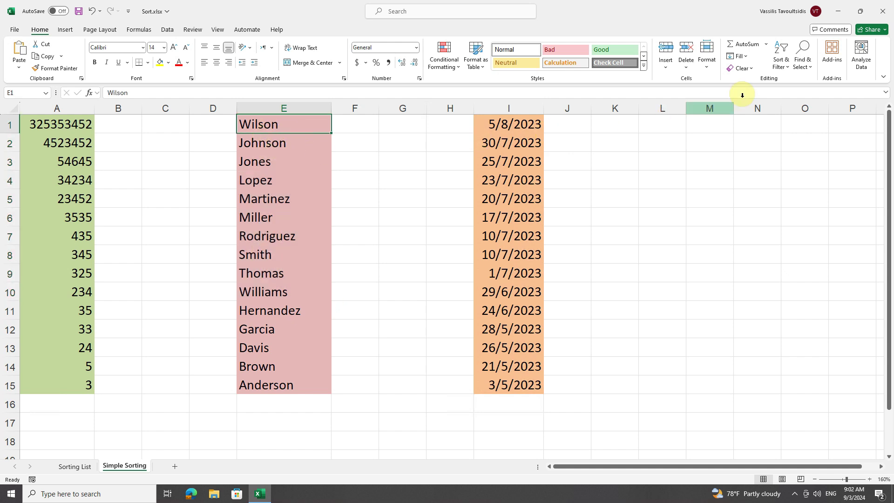
{"action": "left_click", "coordinate": [782, 66]}
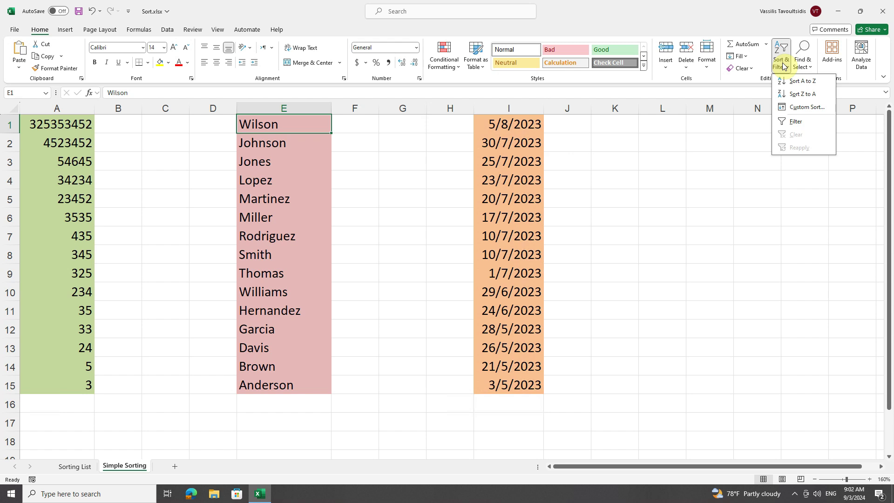
{"action": "left_click", "coordinate": [801, 81]}
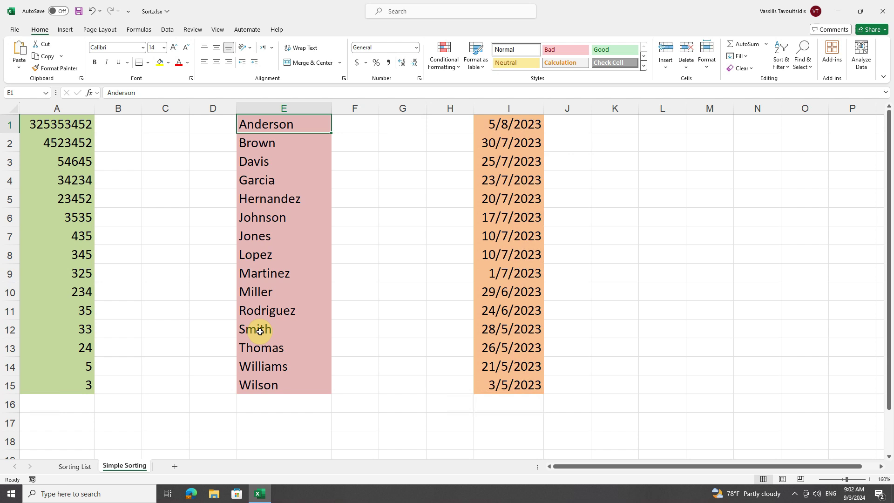
Open the Sorting List sheet and sort its table by the Surname column from A to Z.
{"action": "left_click", "coordinate": [77, 467]}
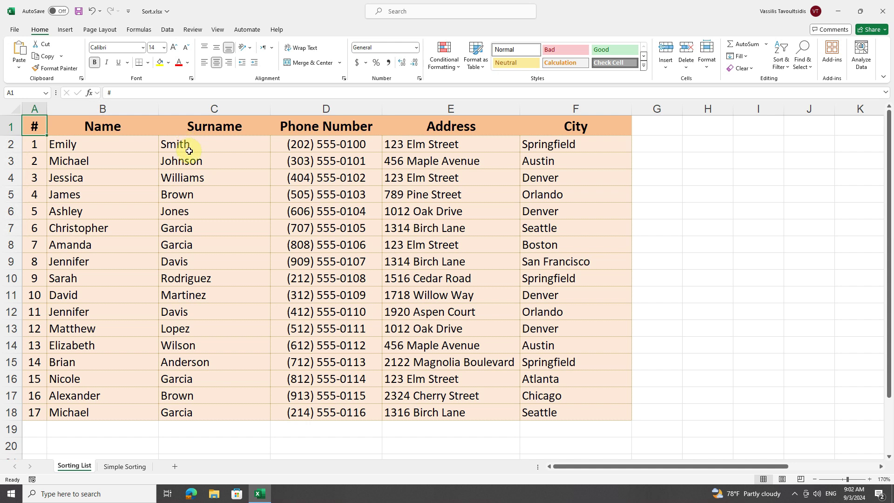
{"action": "left_click", "coordinate": [208, 278]}
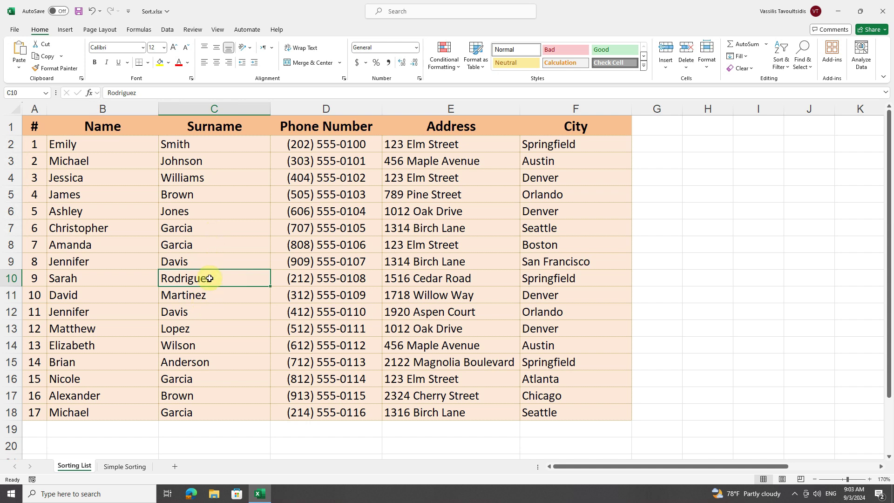
{"action": "left_click", "coordinate": [781, 65]}
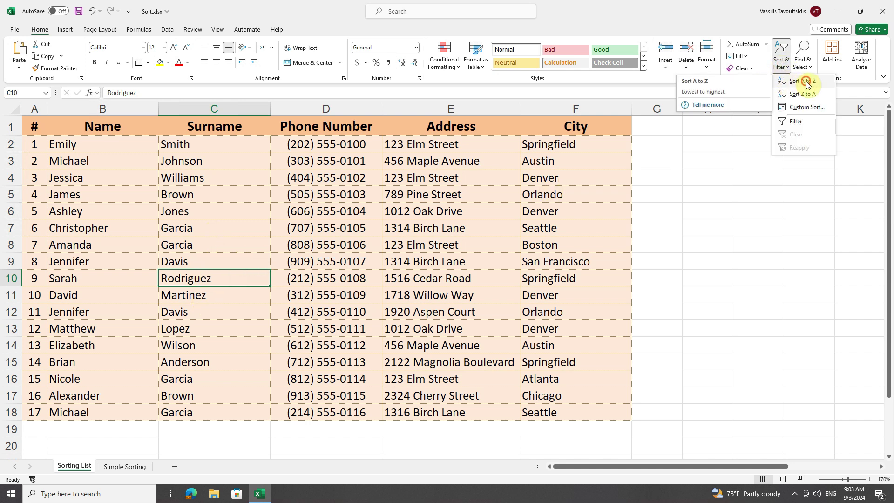
{"action": "left_click", "coordinate": [805, 81]}
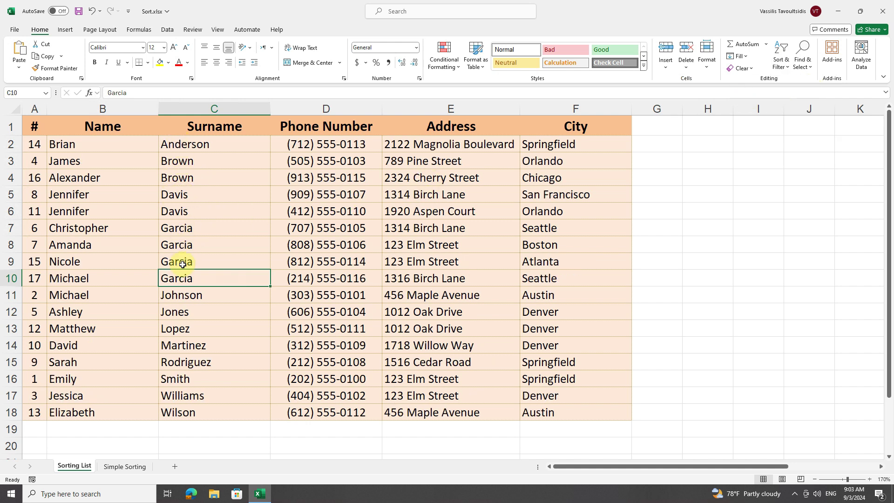
Examine the record in row 16 across its number, name, phone number, address and city fields.
{"action": "left_click", "coordinate": [11, 378]}
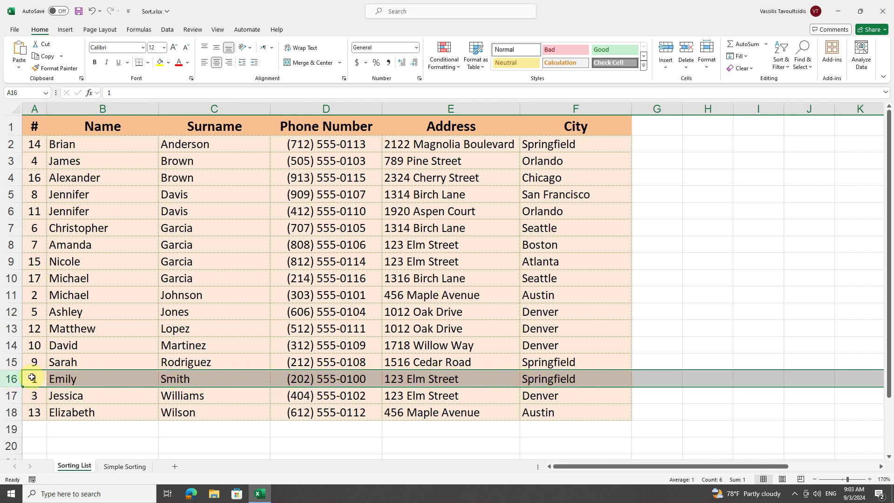
{"action": "left_click", "coordinate": [69, 377]}
{"action": "left_click", "coordinate": [326, 377]}
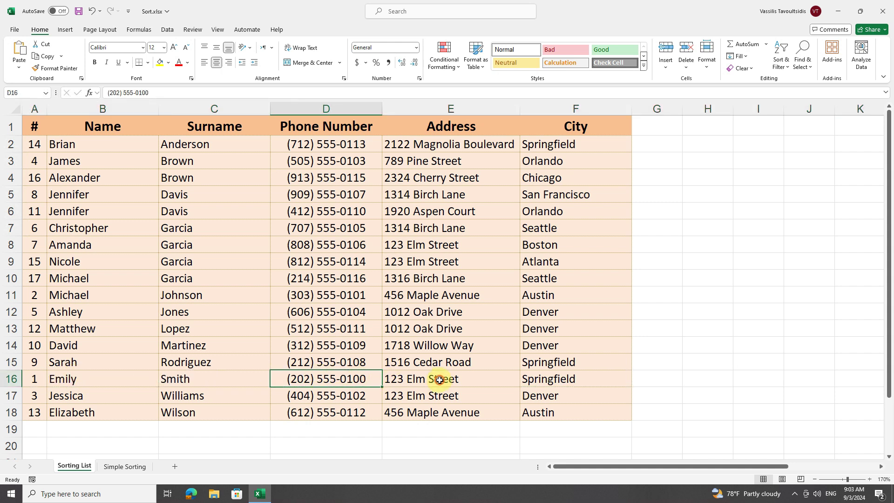
{"action": "left_click", "coordinate": [441, 378]}
{"action": "left_click", "coordinate": [524, 378]}
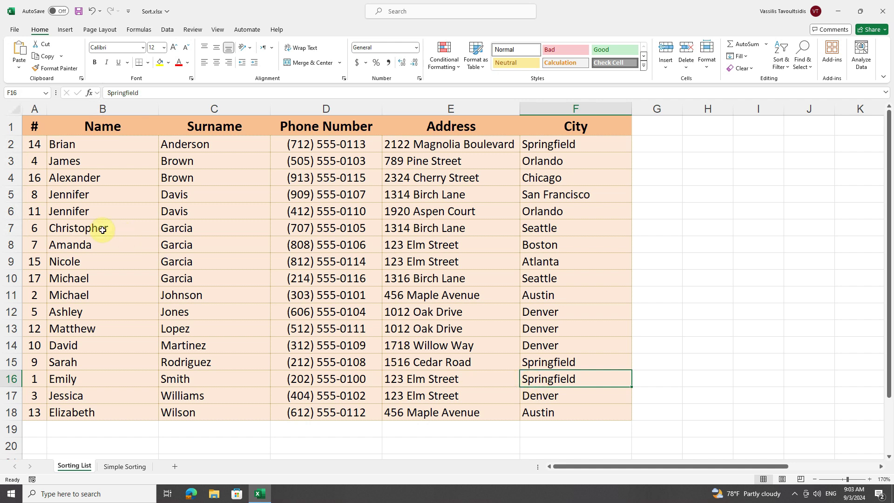
Sort the table by the # column from smallest to largest, and select the first record's row.
{"action": "left_click", "coordinate": [30, 195]}
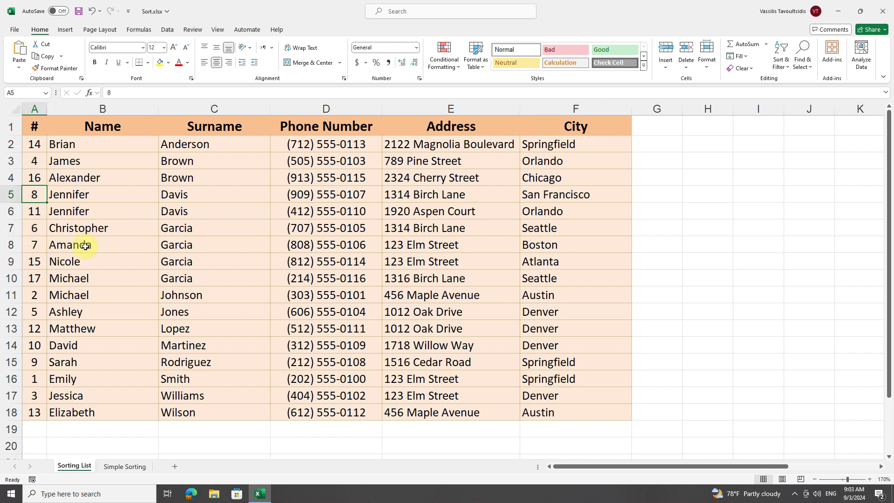
{"action": "left_click", "coordinate": [784, 69]}
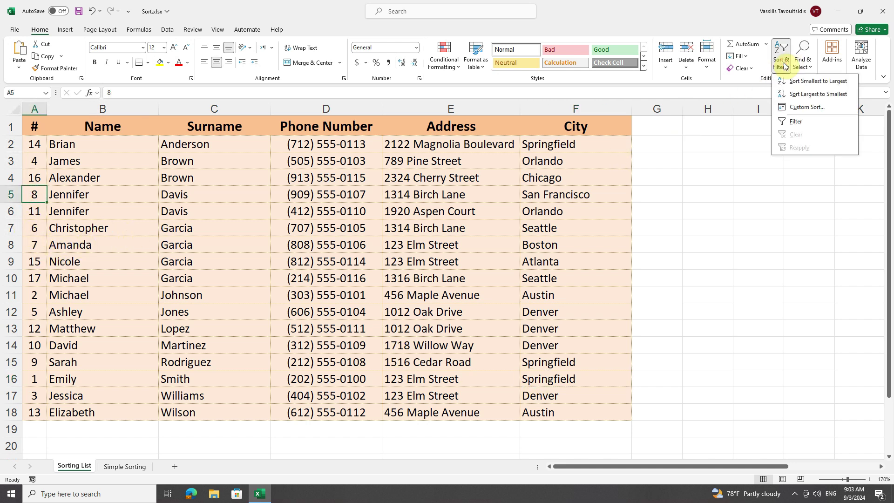
{"action": "left_click", "coordinate": [828, 85]}
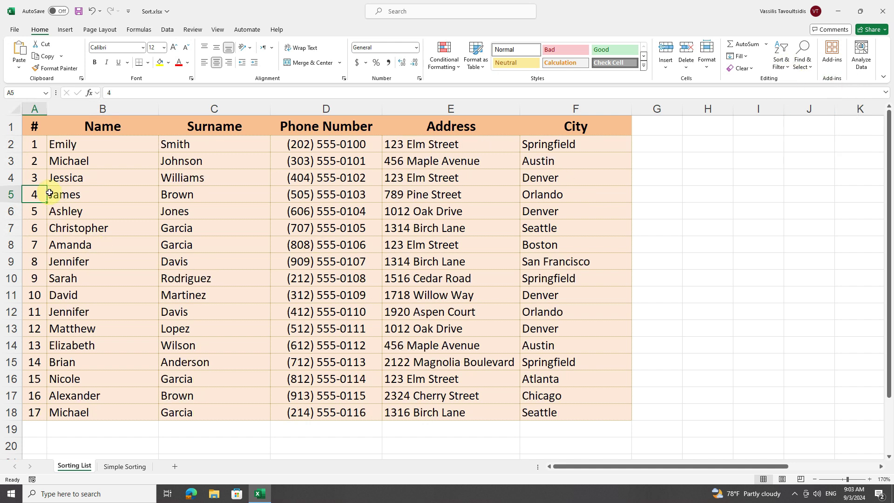
{"action": "left_click", "coordinate": [14, 143]}
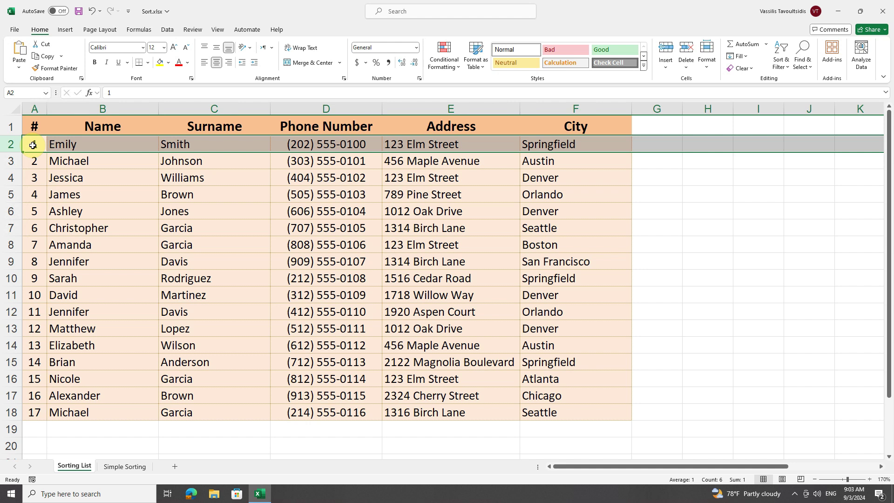
Examine the first record's number, name, phone number, address and city fields, and the entries down the Surname column.
{"action": "left_click", "coordinate": [33, 145]}
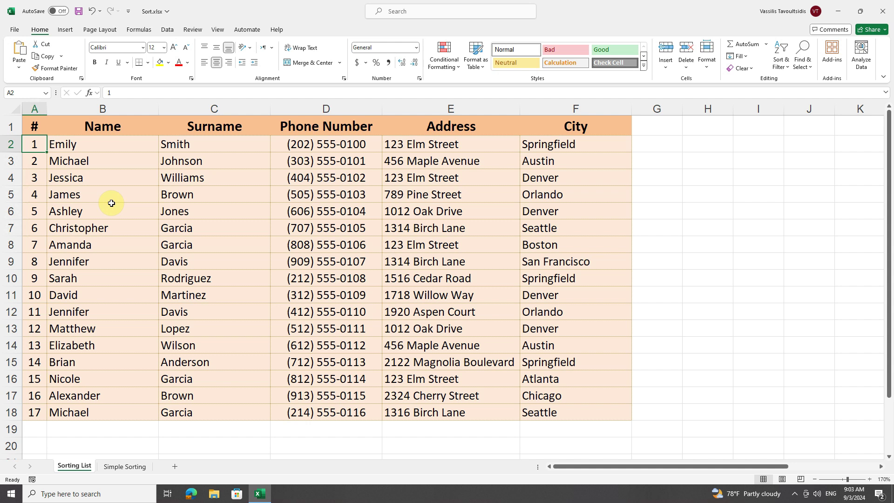
{"action": "left_click", "coordinate": [199, 108]}
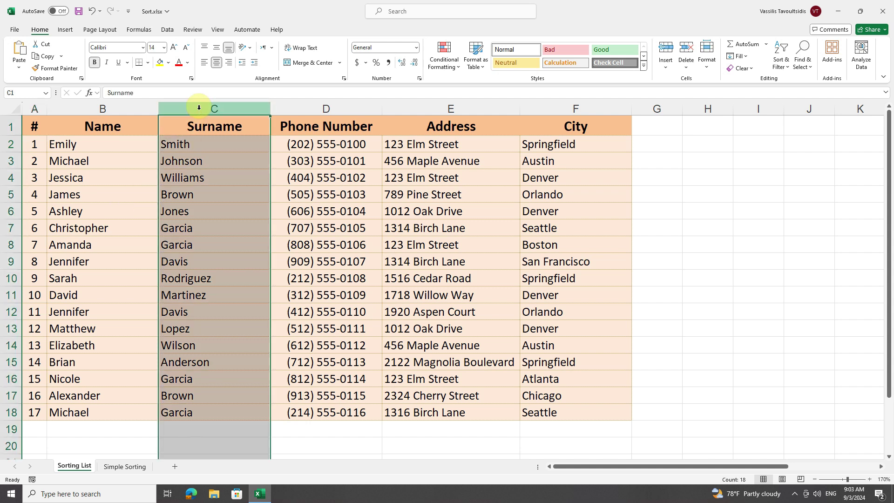
{"action": "left_click", "coordinate": [88, 146]}
{"action": "left_click", "coordinate": [297, 140]}
{"action": "left_click", "coordinate": [447, 145]}
{"action": "left_click", "coordinate": [556, 142]}
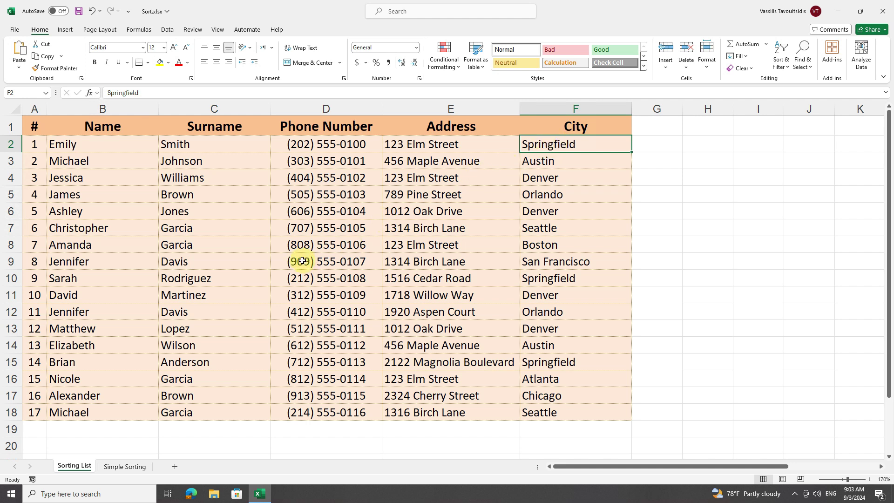
{"action": "left_click", "coordinate": [199, 232]}
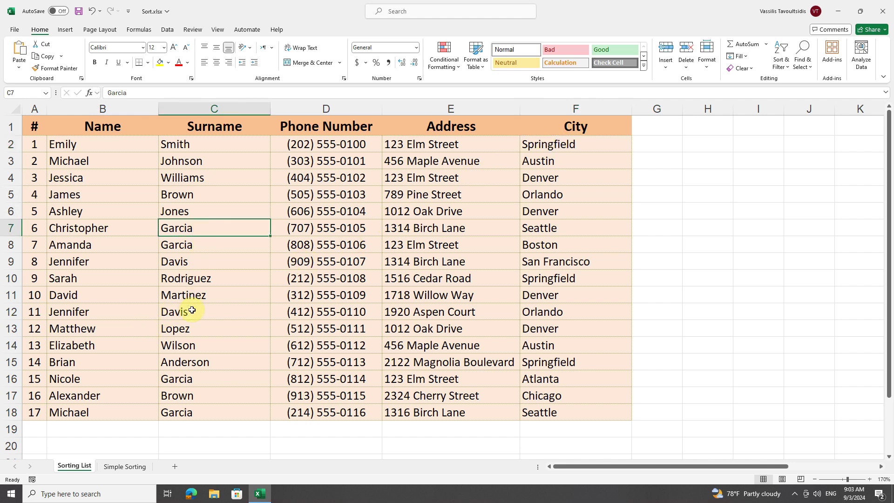
{"action": "left_click", "coordinate": [192, 310]}
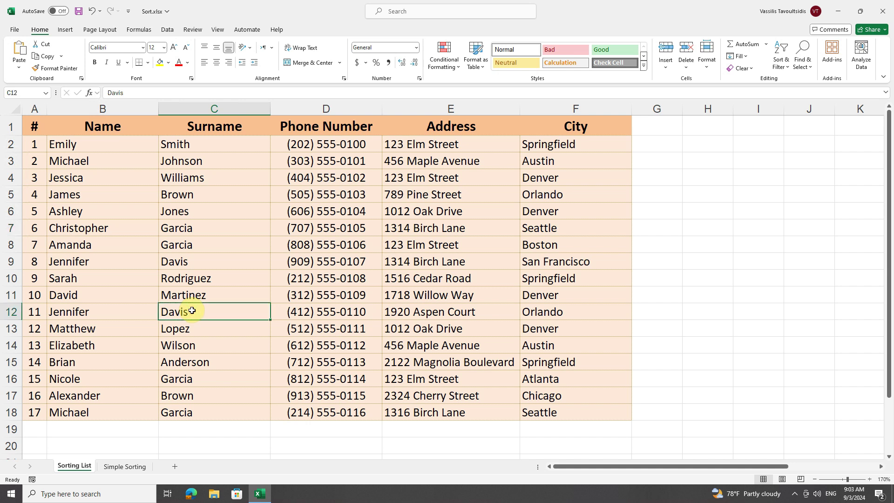
{"action": "left_click", "coordinate": [191, 296]}
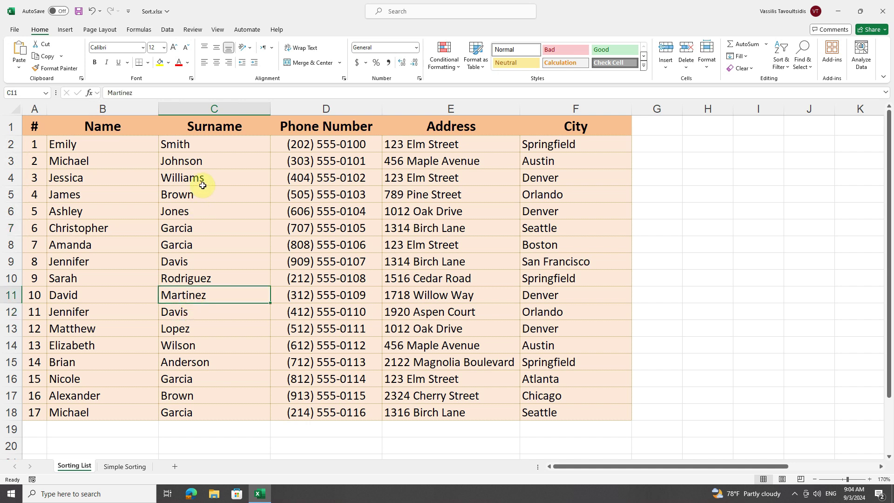
{"action": "left_click_drag", "start_coordinate": [202, 174], "coordinate": [203, 255]}
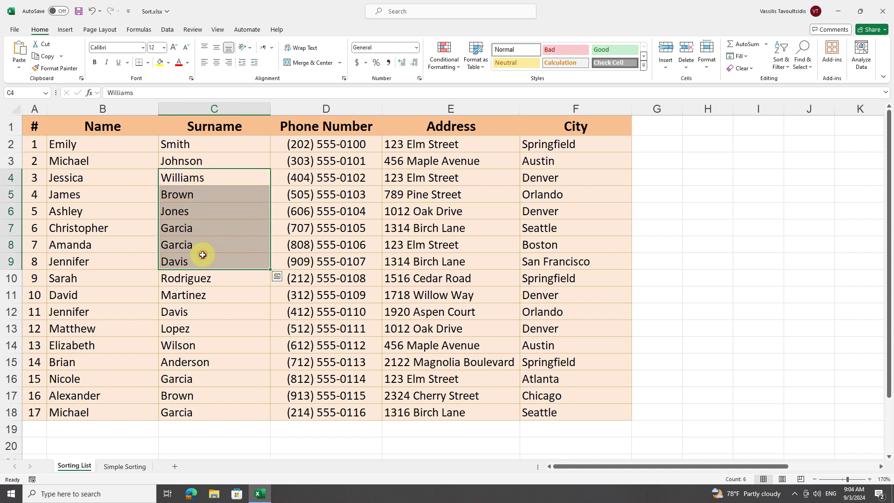
{"action": "left_click", "coordinate": [201, 293]}
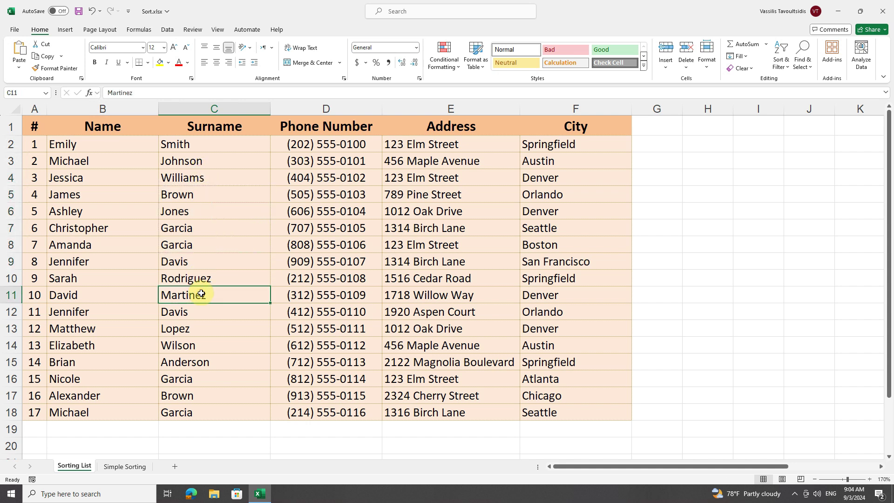
Sort only the Surname range C1:C18 from A to Z, continuing with the current selection instead of expanding it.
{"action": "left_click_drag", "start_coordinate": [211, 126], "coordinate": [209, 411]}
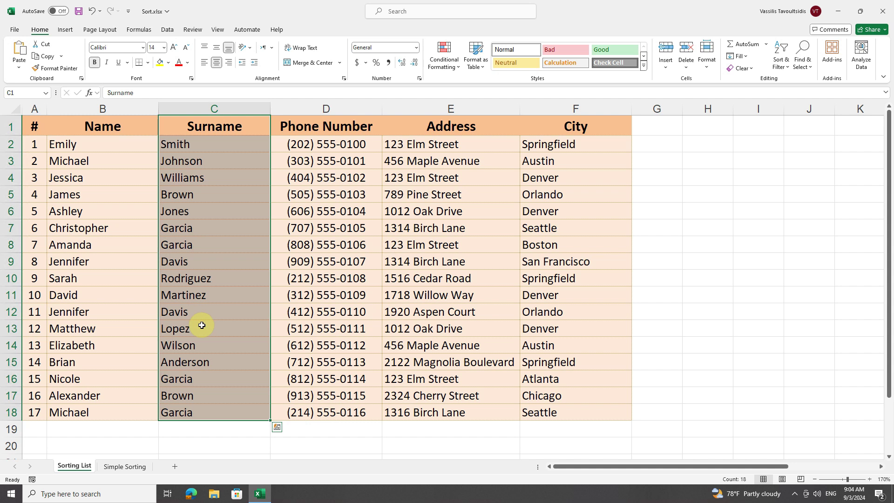
{"action": "left_click", "coordinate": [780, 65]}
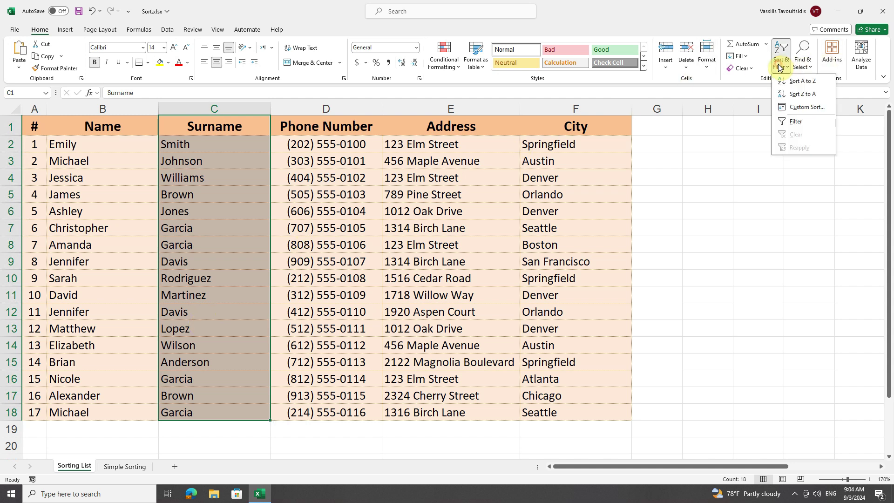
{"action": "left_click", "coordinate": [797, 79]}
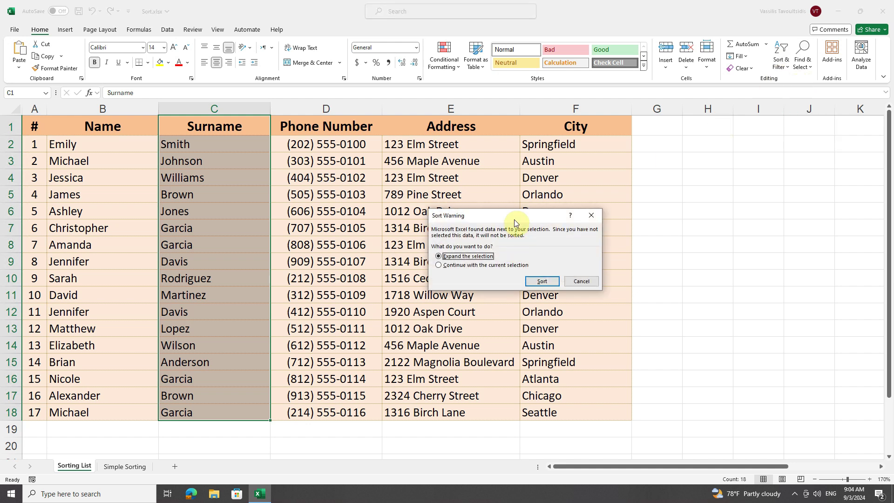
{"action": "left_click_drag", "start_coordinate": [514, 219], "coordinate": [501, 215]}
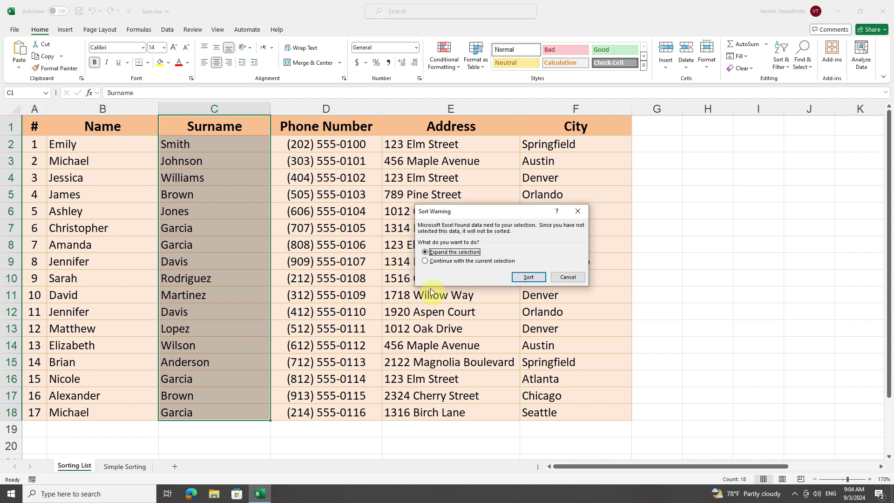
{"action": "left_click", "coordinate": [425, 262]}
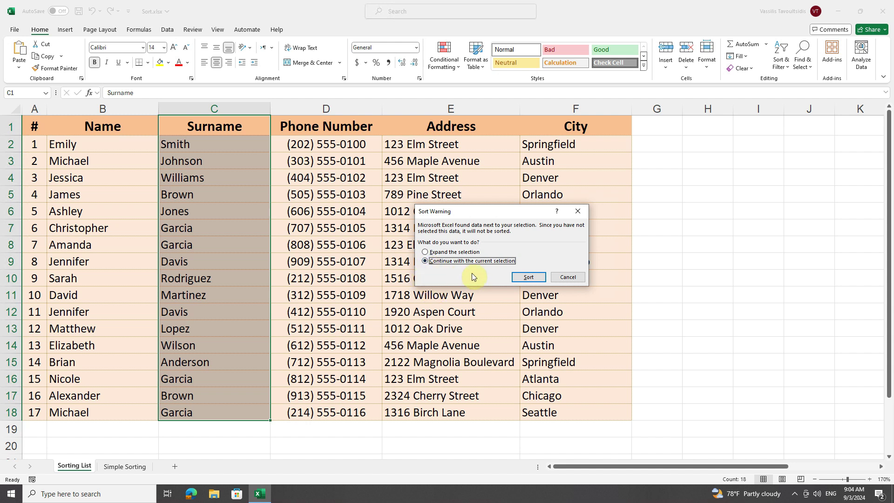
{"action": "left_click", "coordinate": [525, 278]}
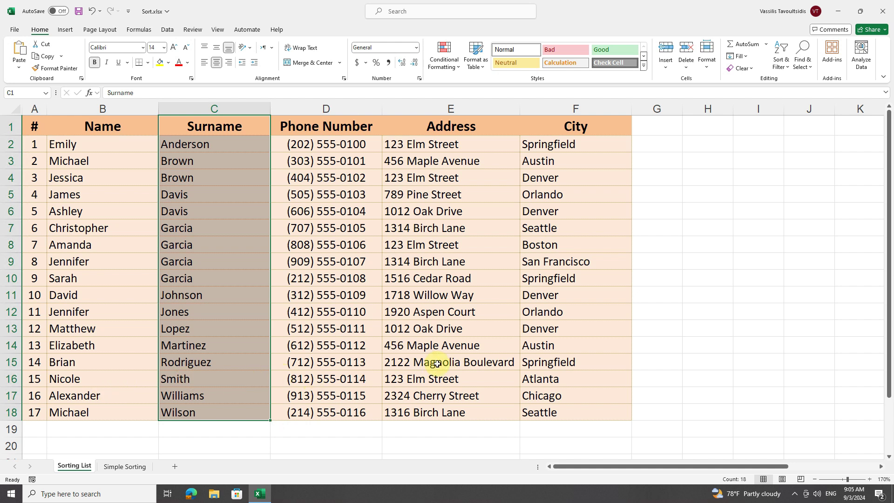
Check the name and surname pairs in rows 2 and 16, and undo the surname-only sort.
{"action": "left_click_drag", "start_coordinate": [80, 146], "coordinate": [172, 144]}
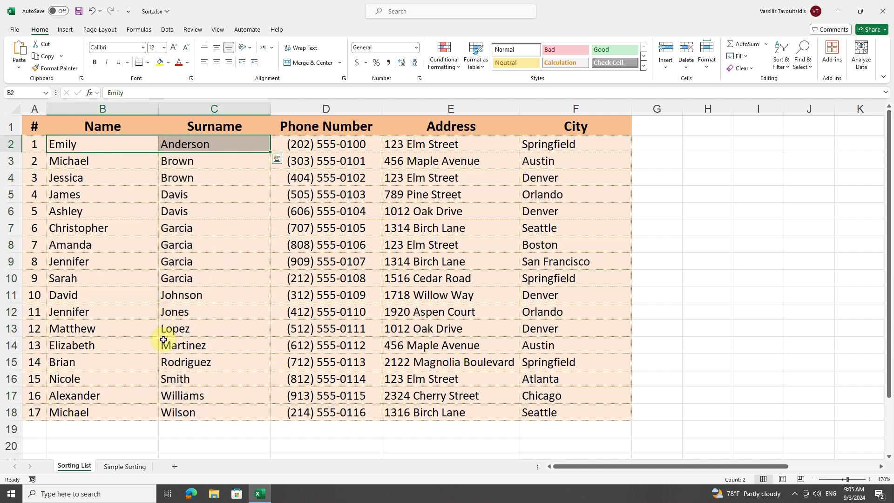
{"action": "left_click_drag", "start_coordinate": [164, 379], "coordinate": [87, 376]}
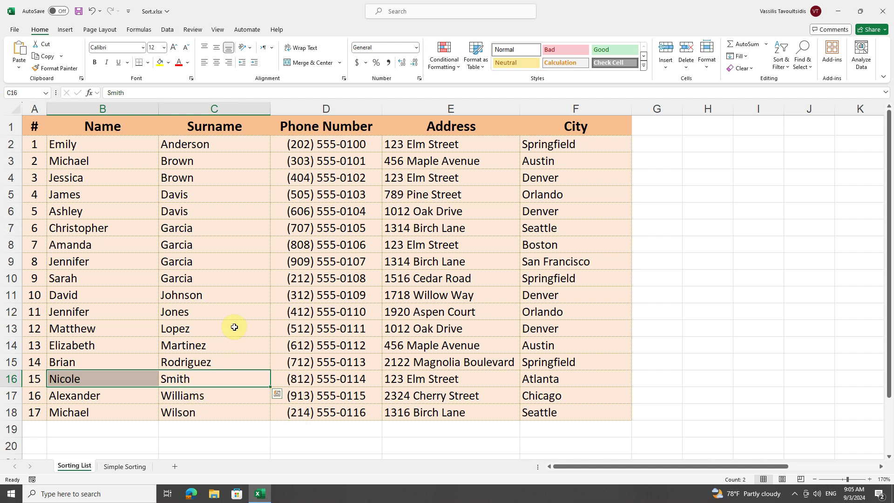
{"action": "left_click", "coordinate": [91, 11]}
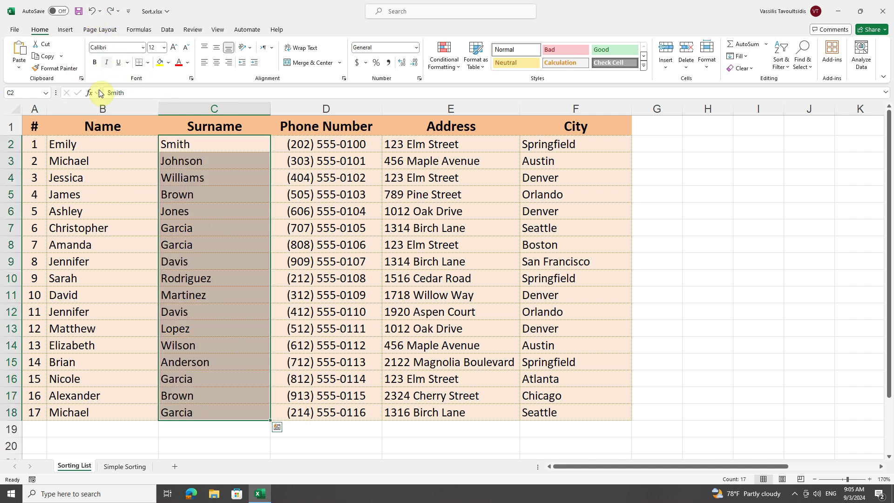
Examine sample entries in the name, surname, phone, address and city columns, including the records sharing a surname in rows 7 and 8.
{"action": "left_click", "coordinate": [84, 144]}
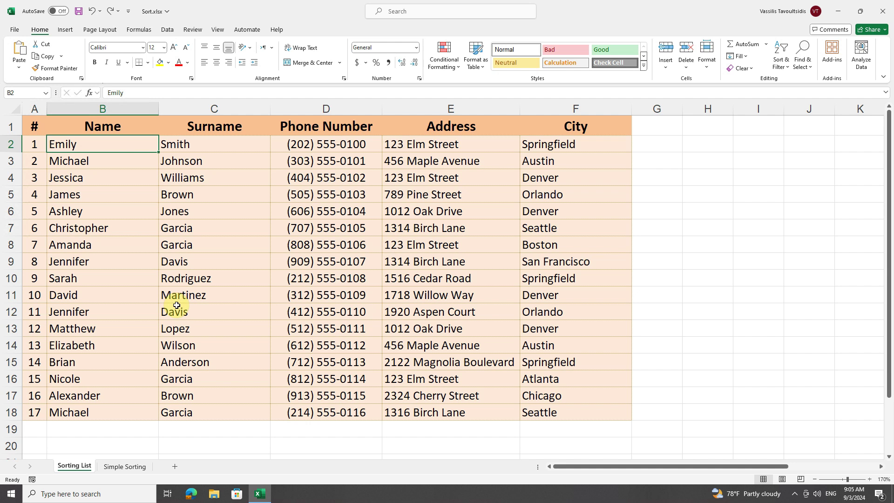
{"action": "left_click", "coordinate": [188, 257]}
{"action": "left_click", "coordinate": [317, 227]}
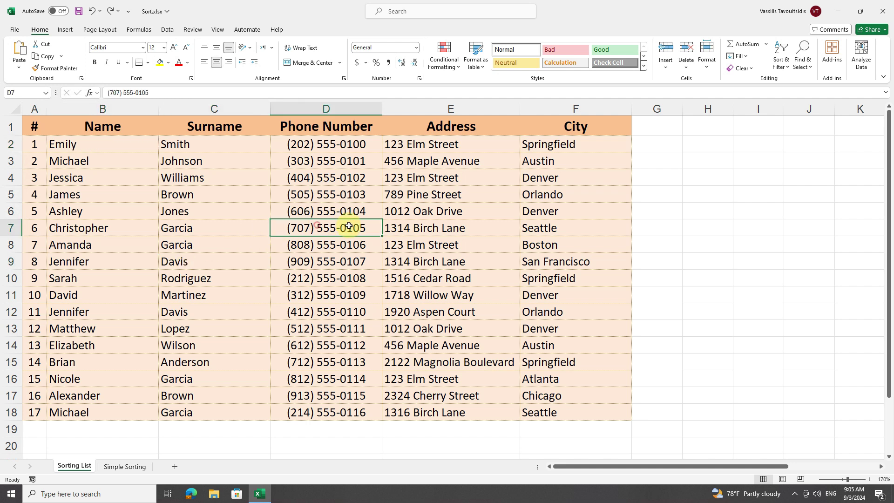
{"action": "left_click", "coordinate": [453, 281]}
{"action": "left_click", "coordinate": [587, 216]}
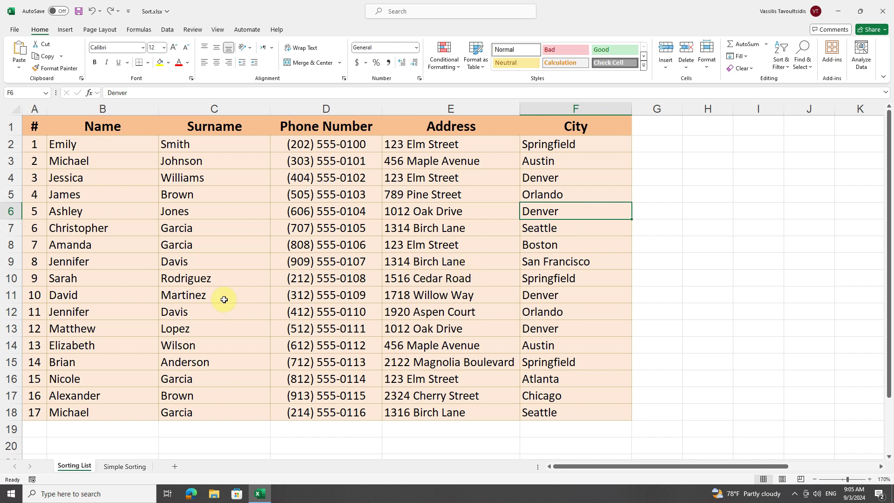
{"action": "left_click", "coordinate": [225, 149]}
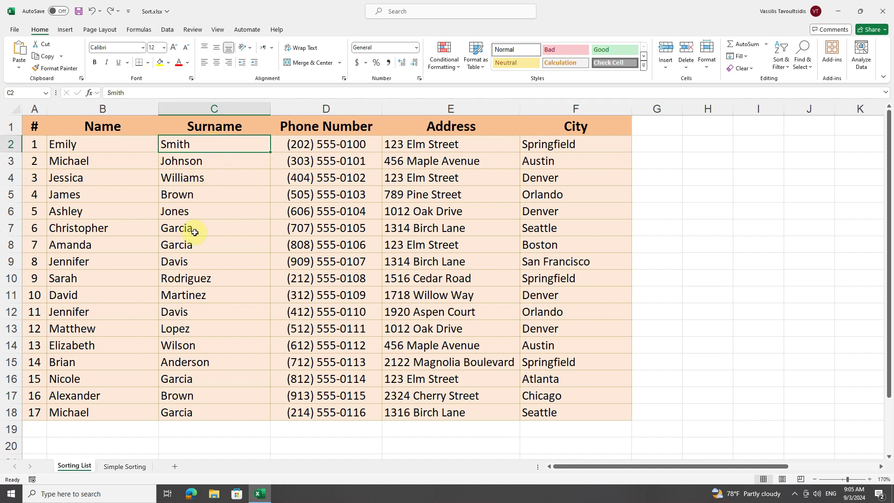
{"action": "left_click_drag", "start_coordinate": [192, 230], "coordinate": [194, 244]}
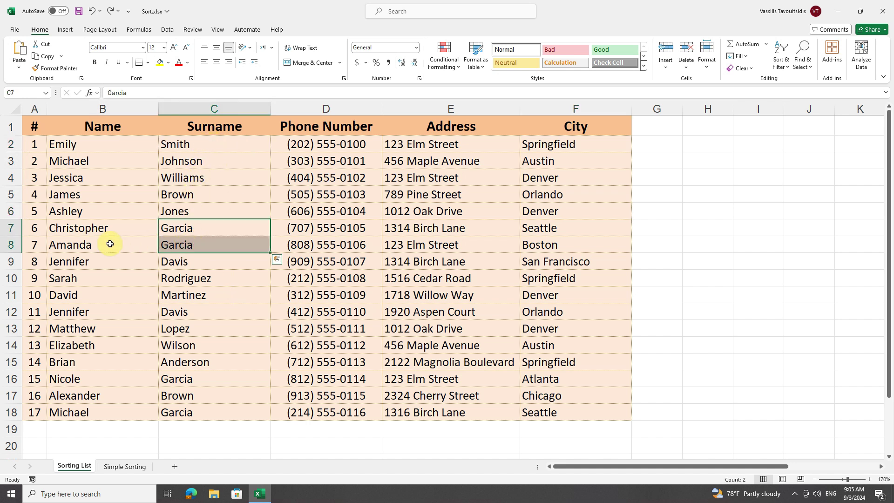
{"action": "left_click", "coordinate": [101, 229]}
{"action": "left_click", "coordinate": [104, 239]}
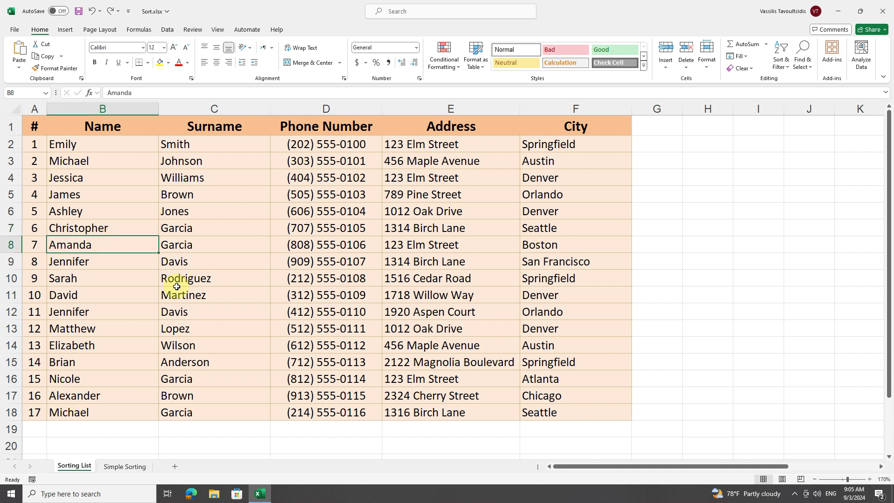
Apply a custom sort to the whole table by Surname, on cell values, in A to Z order.
{"action": "left_click", "coordinate": [456, 279]}
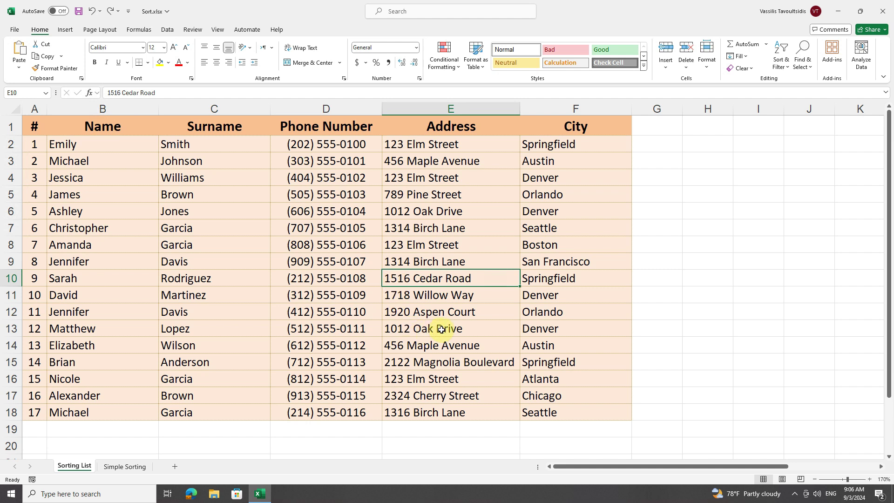
{"action": "left_click", "coordinate": [780, 64]}
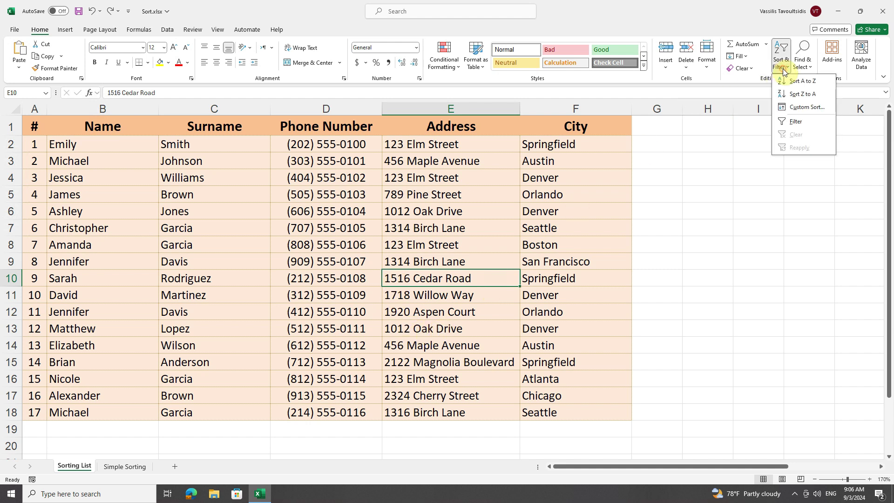
{"action": "left_click", "coordinate": [807, 108]}
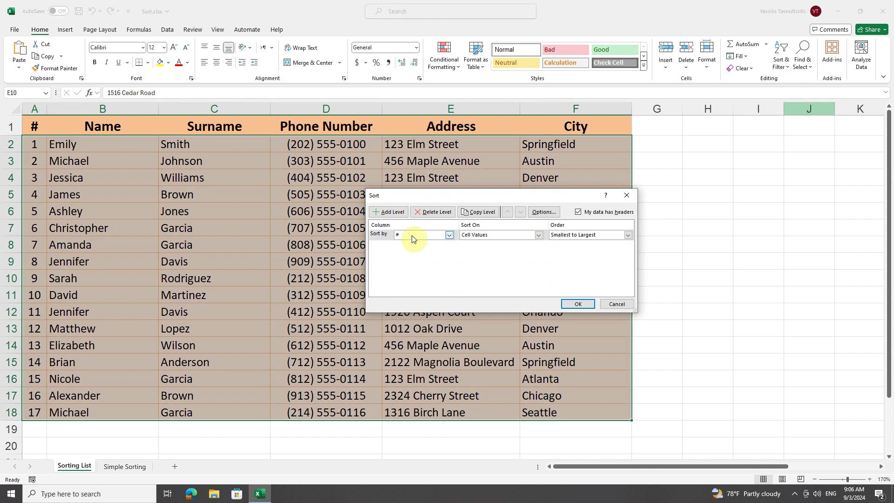
{"action": "left_click", "coordinate": [449, 236]}
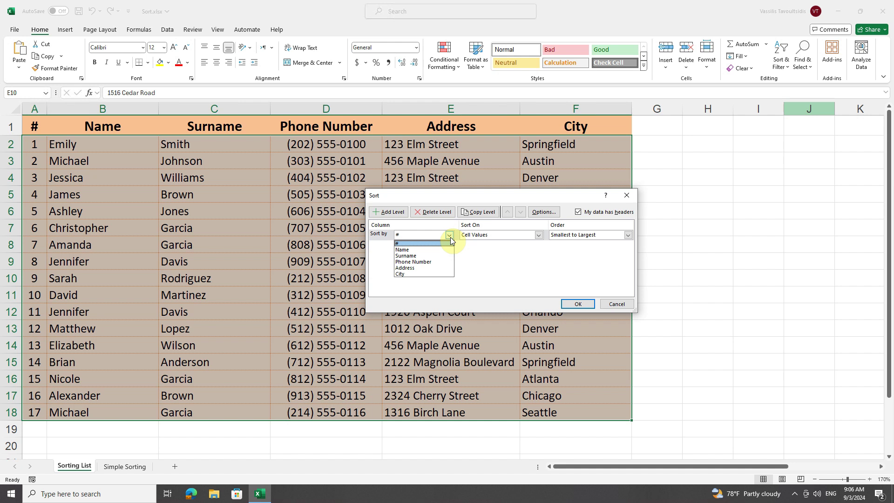
{"action": "left_click", "coordinate": [408, 255]}
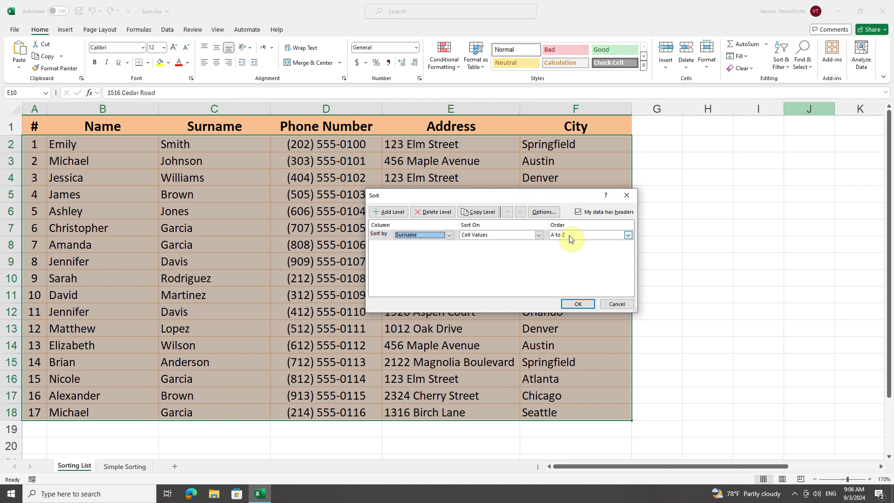
{"action": "left_click", "coordinate": [575, 304]}
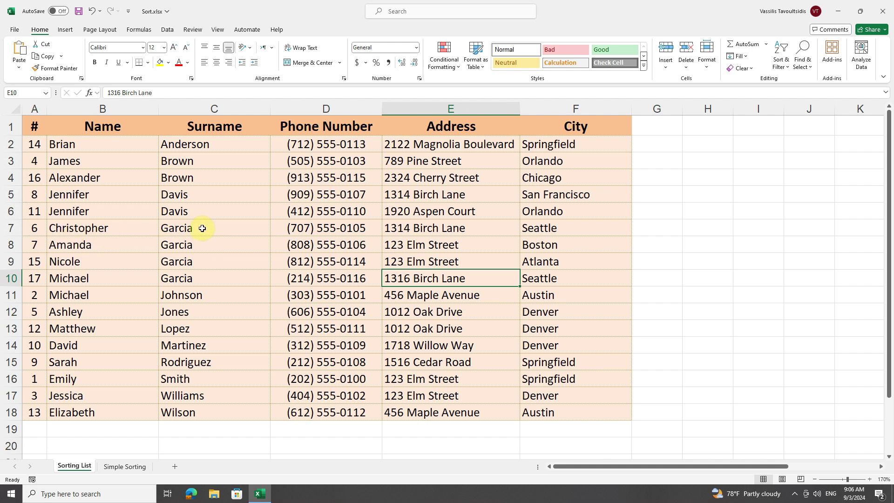
Examine the order of the records sharing a surname in rows 3 to 4 and 7 to 10.
{"action": "left_click_drag", "start_coordinate": [202, 228], "coordinate": [195, 276]}
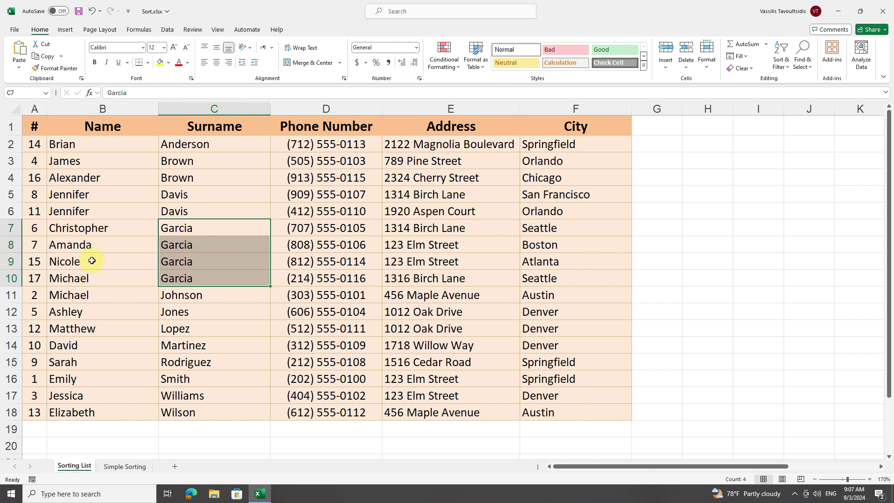
{"action": "left_click_drag", "start_coordinate": [176, 178], "coordinate": [176, 162]}
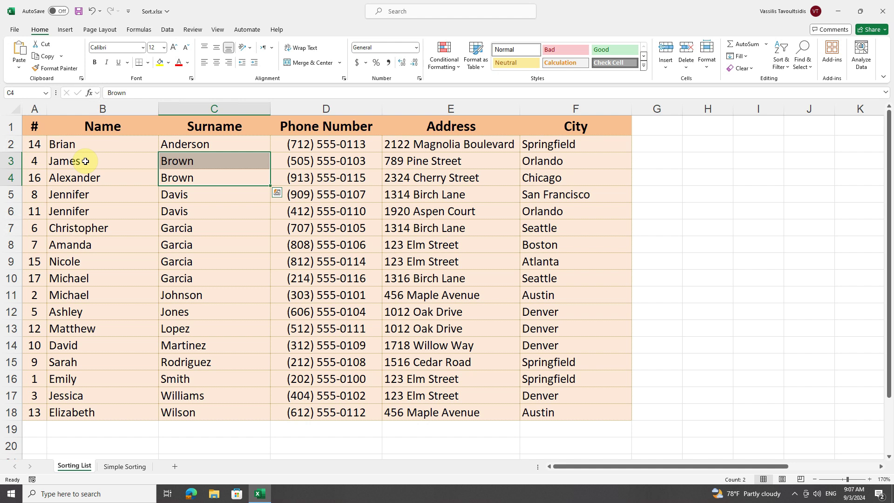
{"action": "left_click", "coordinate": [191, 222]}
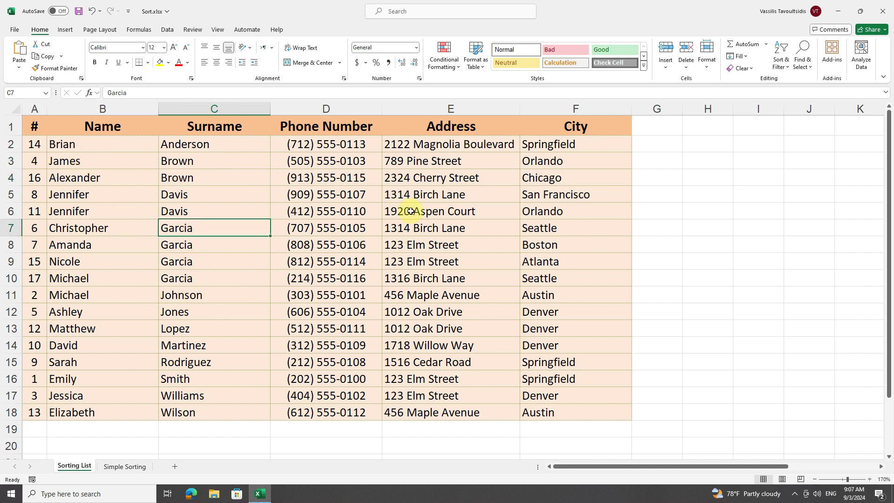
{"action": "left_click", "coordinate": [251, 282]}
{"action": "left_click", "coordinate": [328, 291]}
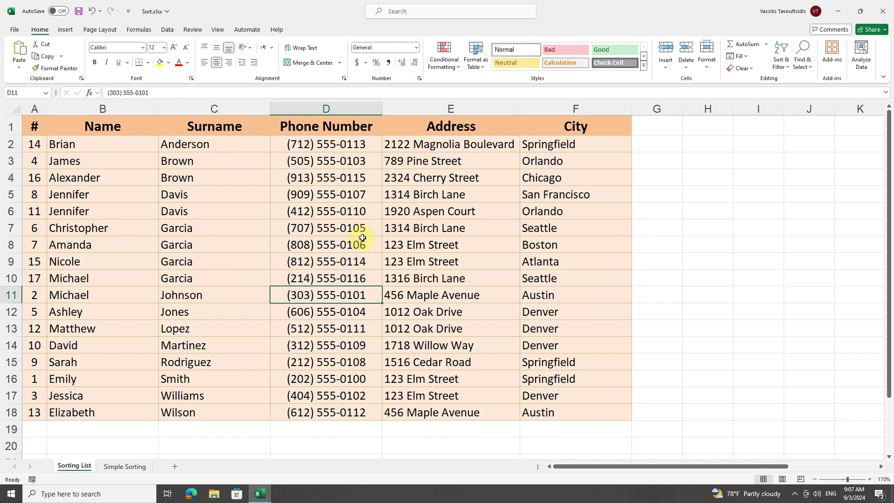
Open a custom sort for the contact table and add a second level by Name, on cell values, in A to Z order.
{"action": "left_click", "coordinate": [424, 229]}
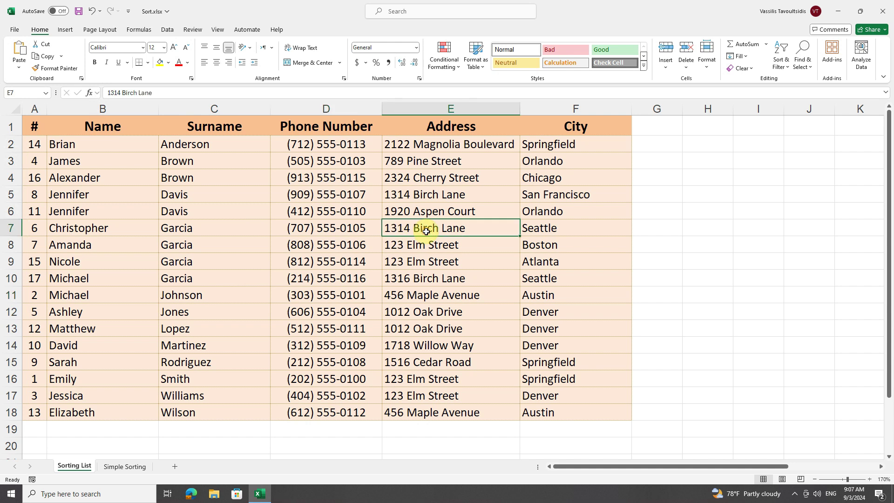
{"action": "left_click", "coordinate": [780, 60]}
{"action": "left_click", "coordinate": [798, 107]}
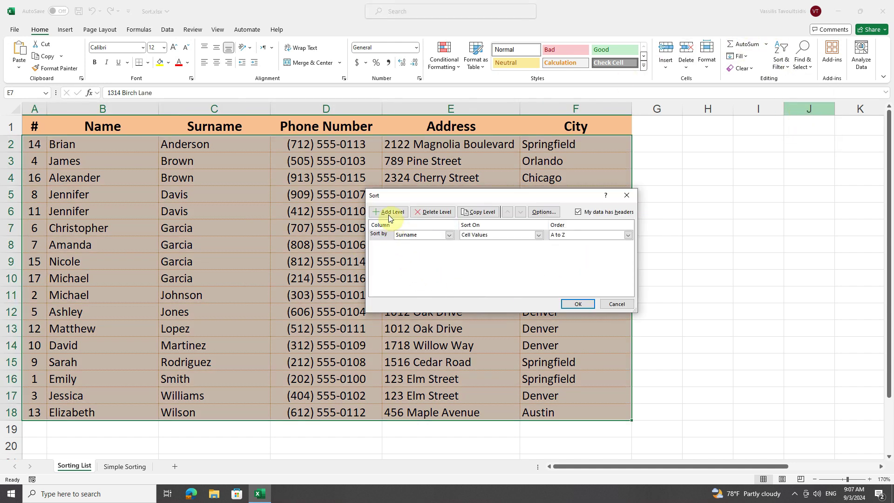
{"action": "left_click", "coordinate": [389, 215]}
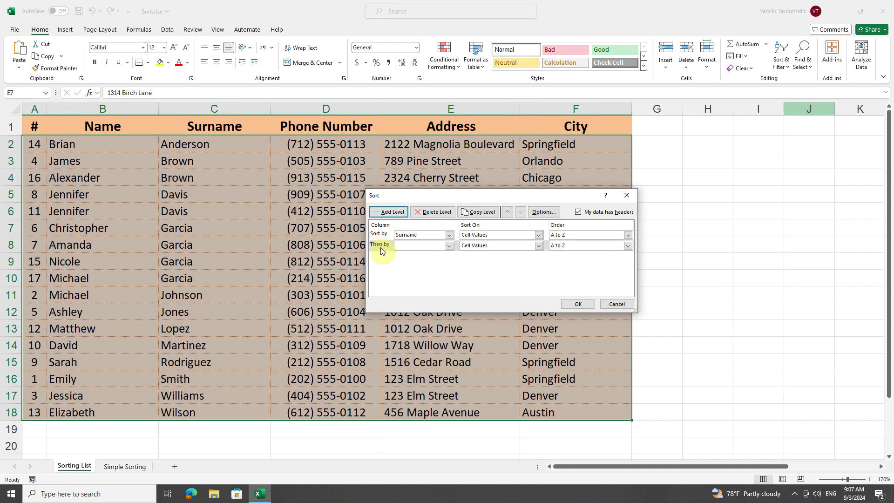
{"action": "left_click", "coordinate": [449, 246]}
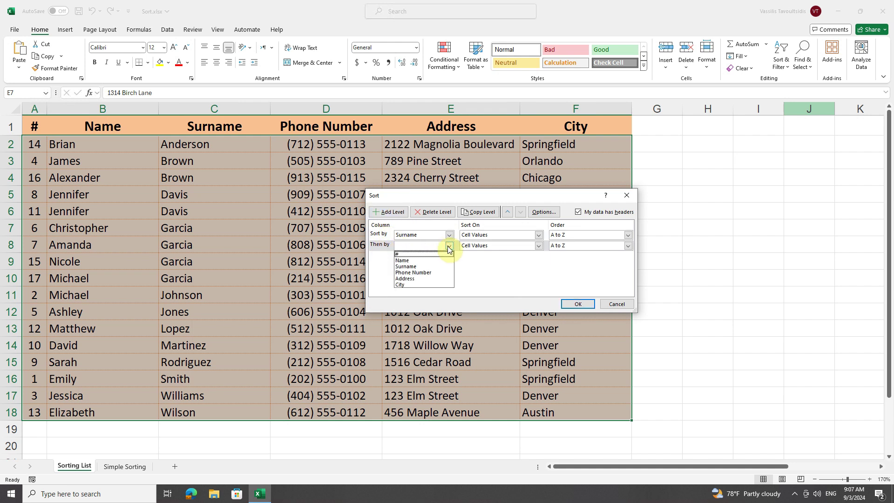
{"action": "left_click", "coordinate": [403, 260]}
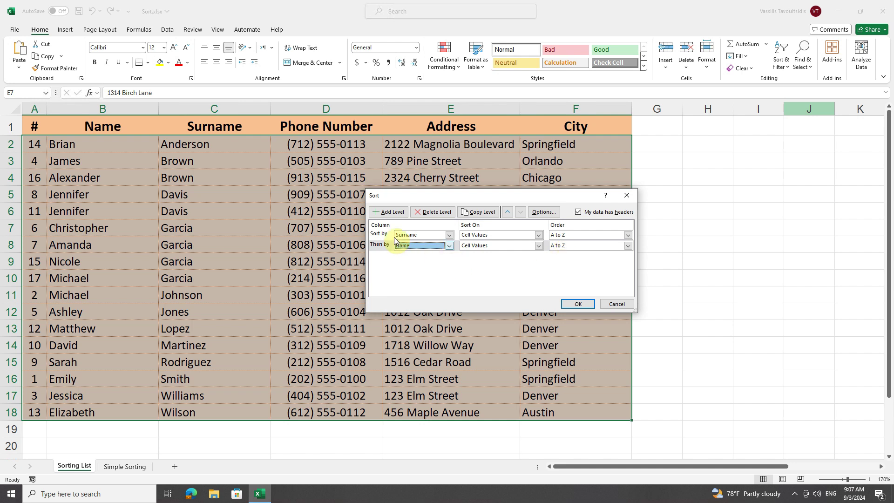
Add a third sort level by City, on cell values, in Z to A order and apply the custom sort.
{"action": "left_click", "coordinate": [385, 212]}
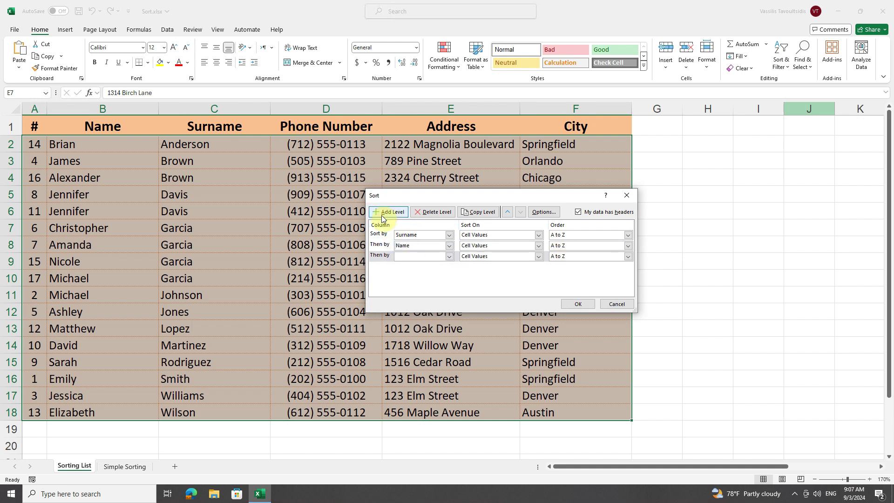
{"action": "left_click", "coordinate": [448, 257]}
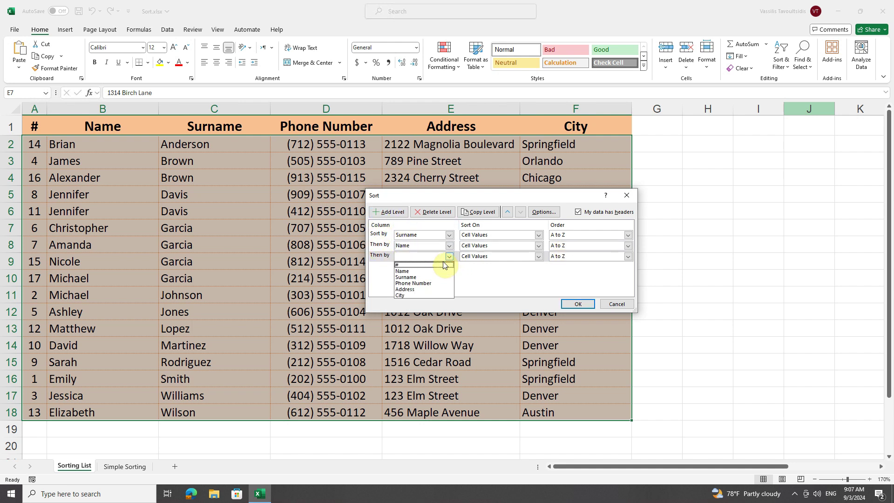
{"action": "left_click", "coordinate": [408, 295]}
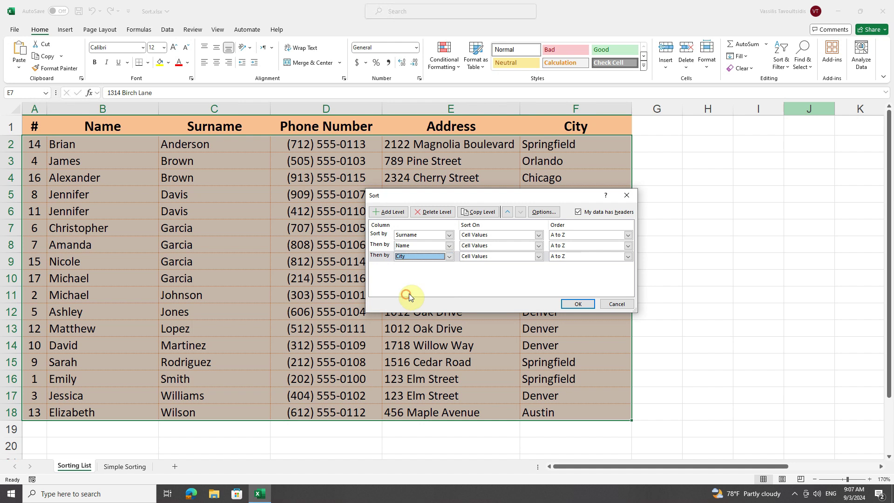
{"action": "left_click", "coordinate": [577, 257]}
{"action": "left_click", "coordinate": [561, 269]}
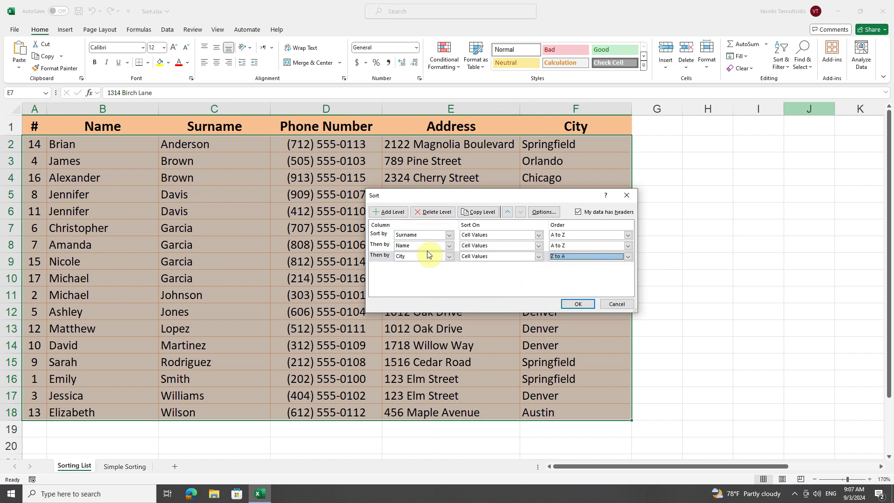
{"action": "left_click", "coordinate": [577, 305]}
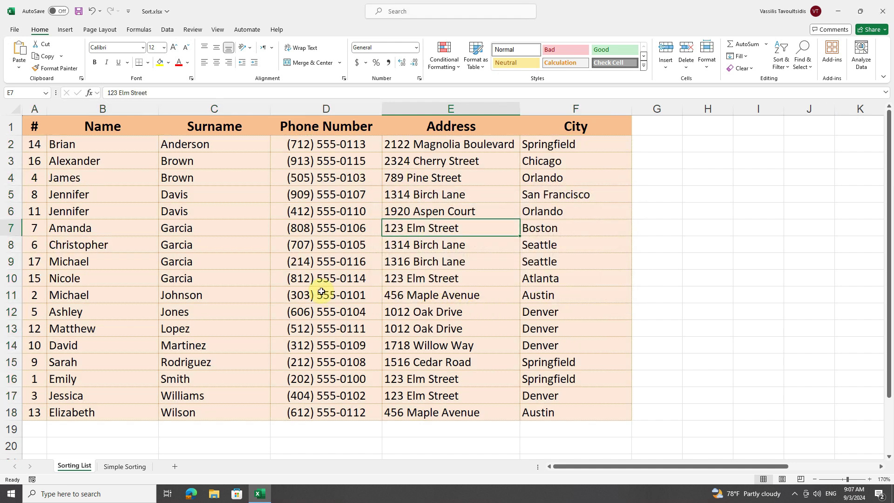
Examine the name order for the shared surname in rows 7 to 10 and the city order for the identical full names in rows 5 and 6.
{"action": "left_click_drag", "start_coordinate": [180, 227], "coordinate": [180, 274]}
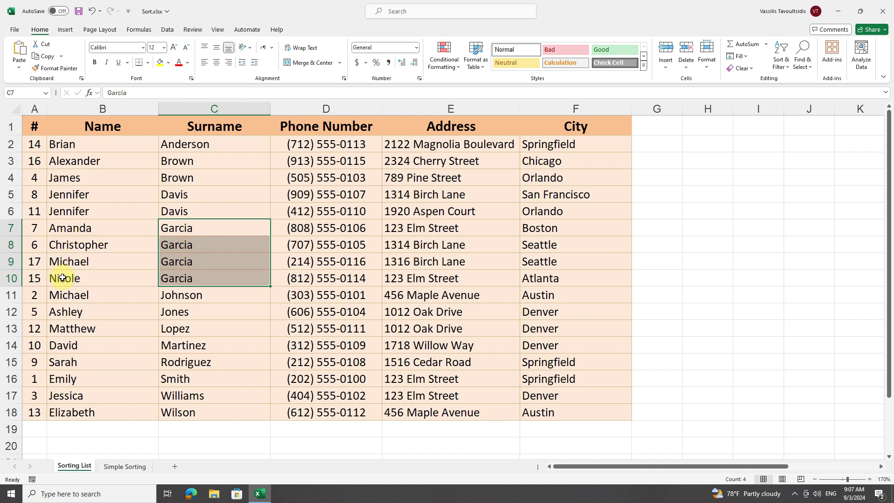
{"action": "left_click", "coordinate": [65, 229]}
{"action": "left_click_drag", "start_coordinate": [110, 197], "coordinate": [184, 209]}
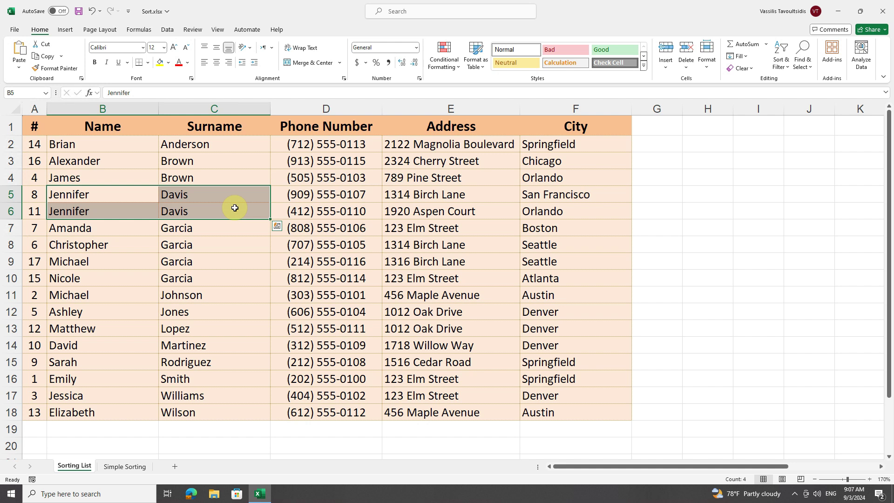
{"action": "left_click_drag", "start_coordinate": [578, 195], "coordinate": [571, 212]}
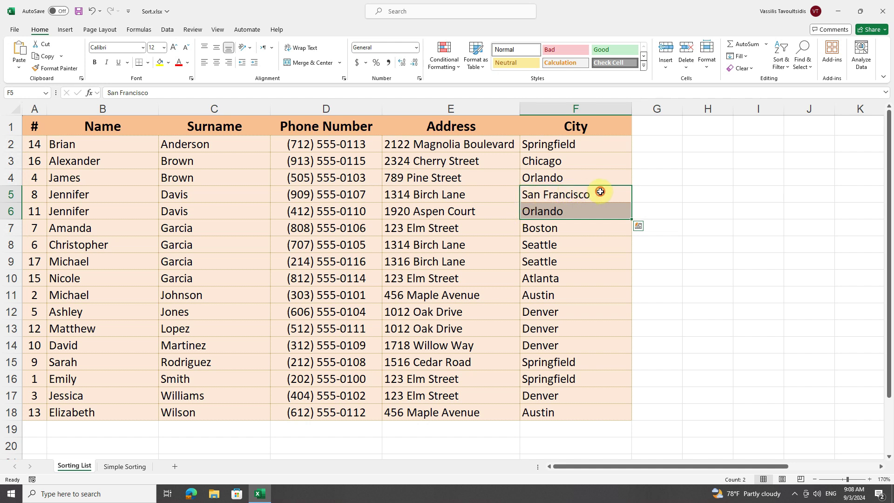
{"action": "left_click", "coordinate": [600, 192]}
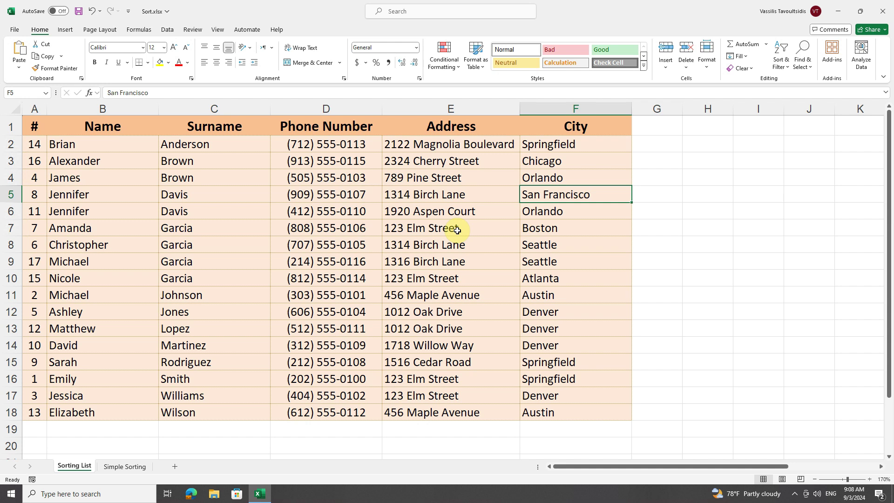
{"action": "left_click", "coordinate": [204, 278]}
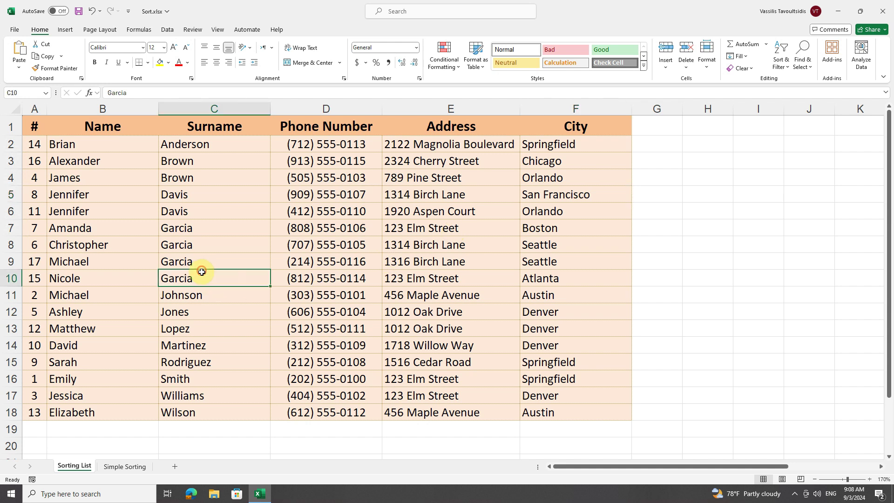
{"action": "left_click", "coordinate": [340, 212]}
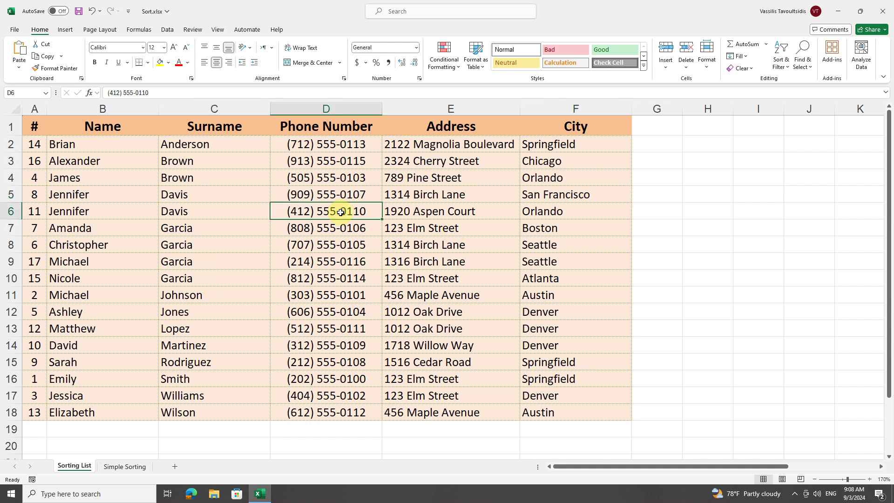
Highlight the whole table A1:F18 and the Surname column C1:C18 to compare the two sorting ranges, and clear the selection.
{"action": "left_click_drag", "start_coordinate": [34, 126], "coordinate": [591, 410]}
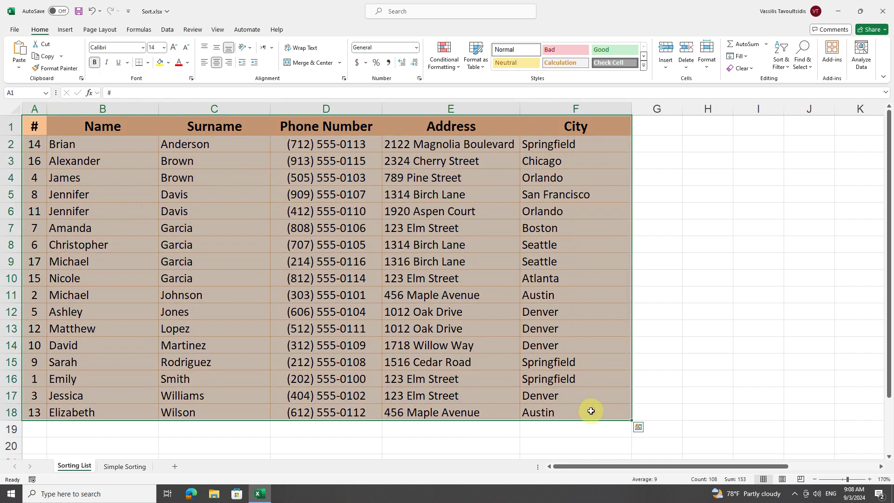
{"action": "left_click_drag", "start_coordinate": [228, 131], "coordinate": [204, 408]}
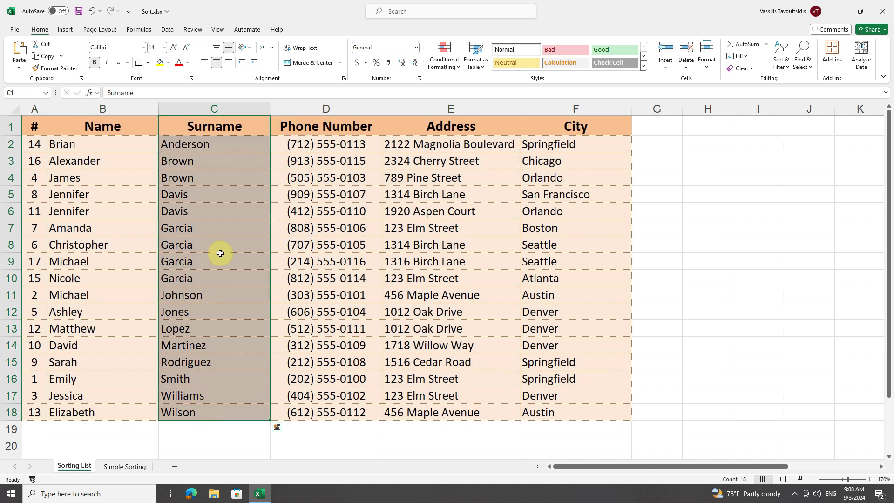
{"action": "left_click_drag", "start_coordinate": [369, 209], "coordinate": [435, 279]}
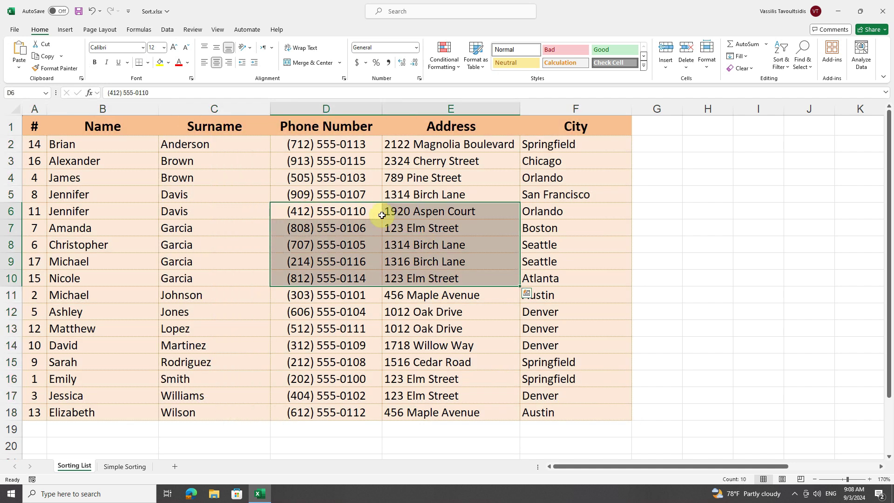
{"action": "left_click", "coordinate": [326, 241]}
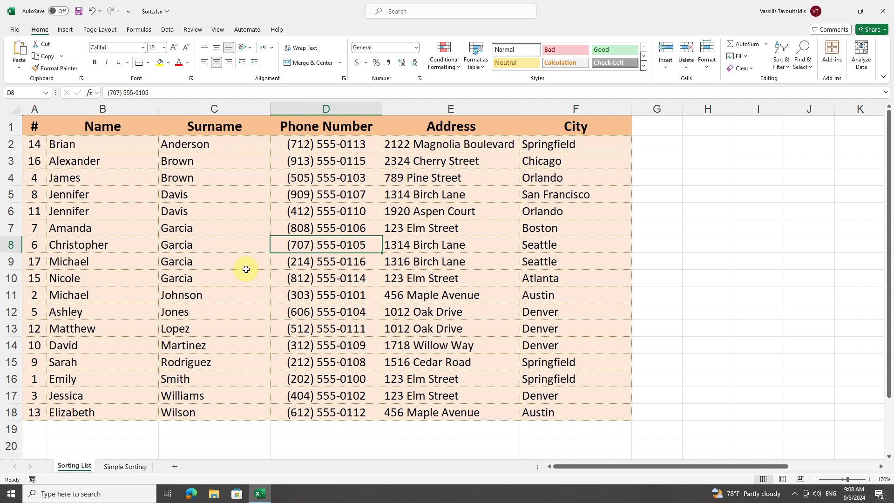
Reopen the table's custom sort settings to review the Surname, Name and City levels.
{"action": "left_click", "coordinate": [783, 73]}
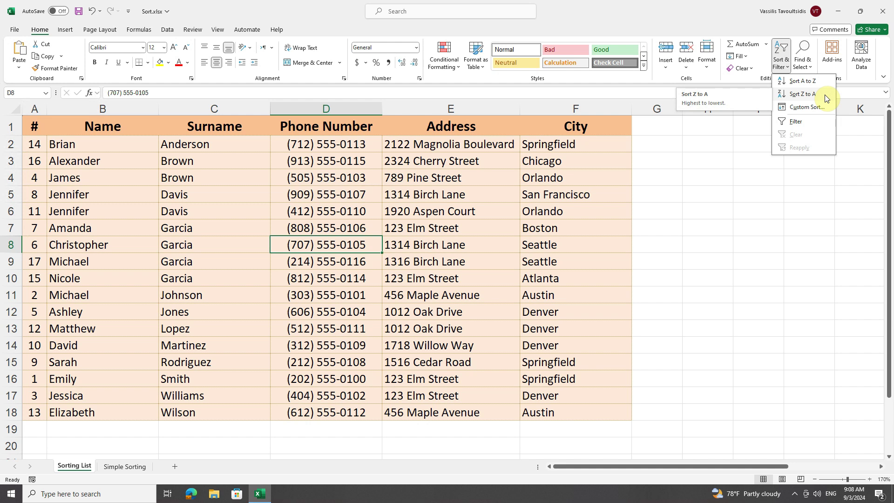
{"action": "right_click", "coordinate": [822, 107]}
{"action": "left_click", "coordinate": [822, 107]}
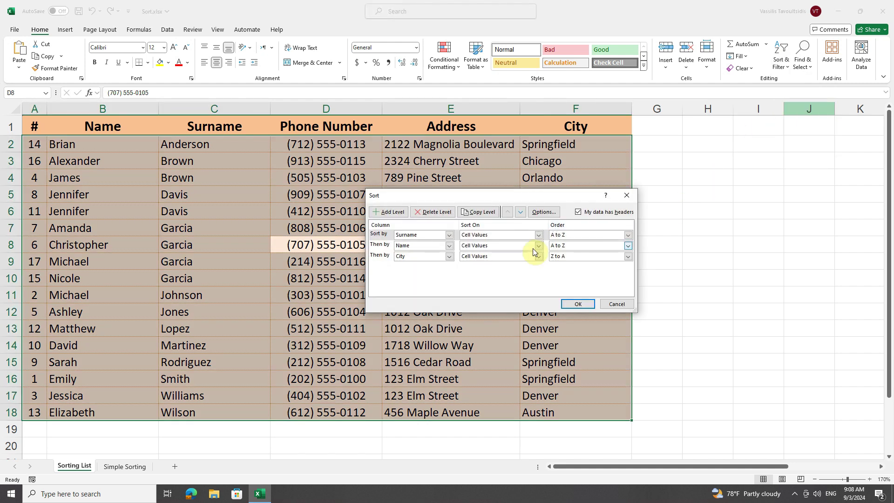